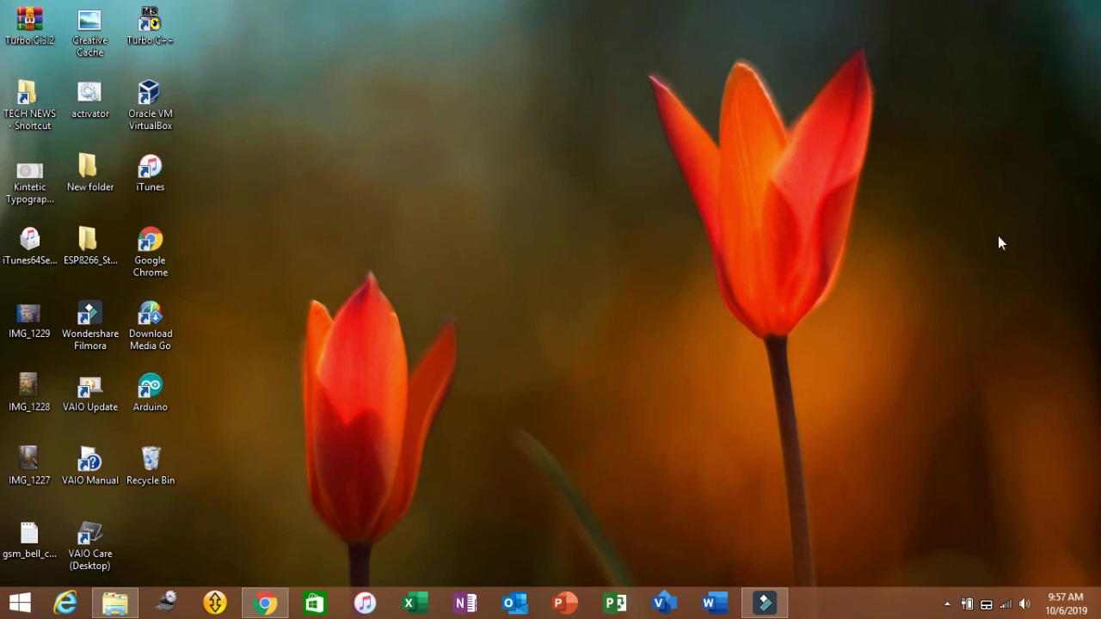
{"action": "left_click", "coordinate": [267, 610]}
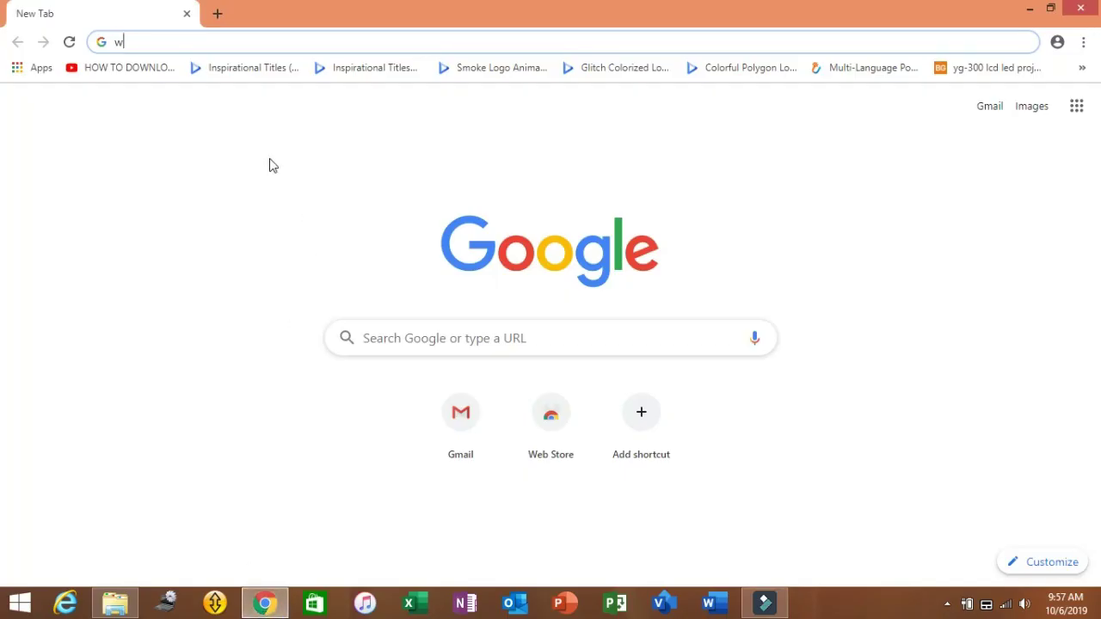
{"action": "type", "text": "www"}
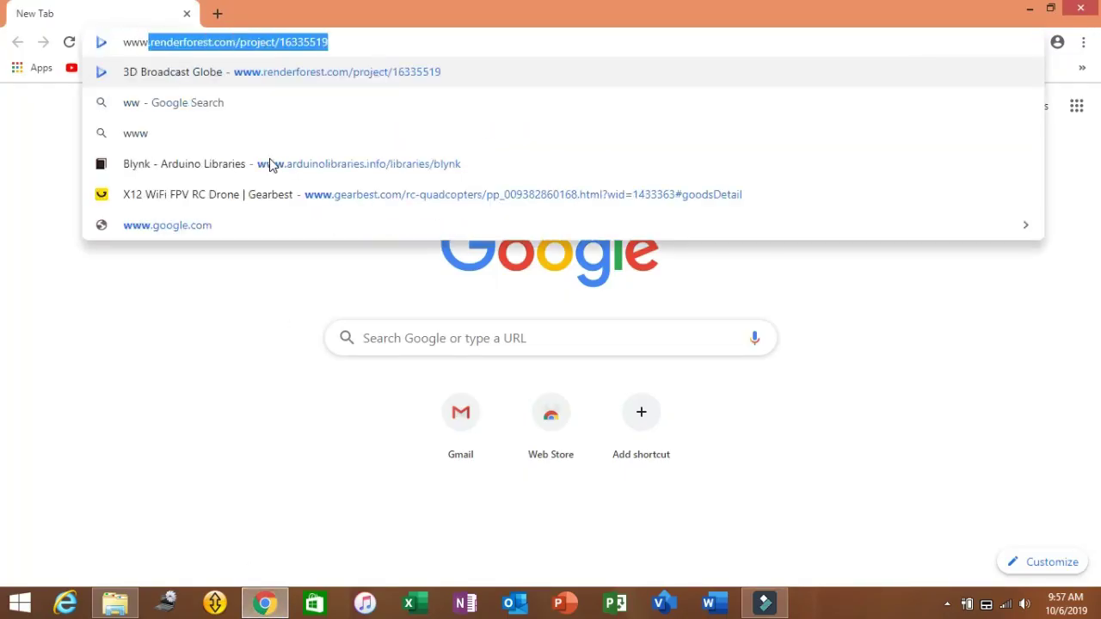
{"action": "type", "text": ".g"}
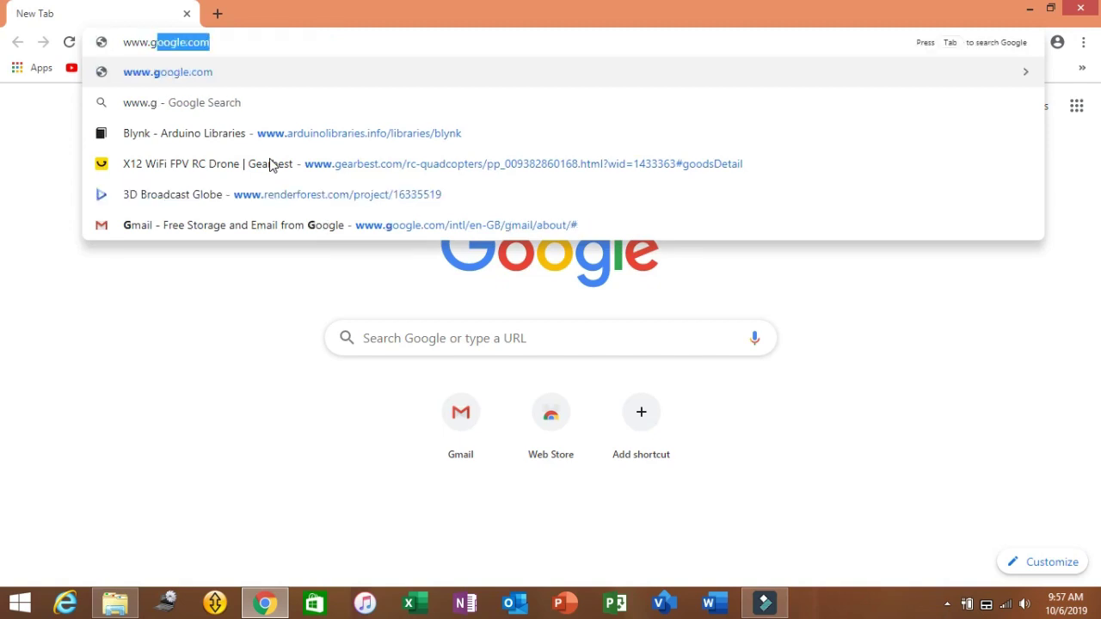
{"action": "type", "text": "oogle.com"}
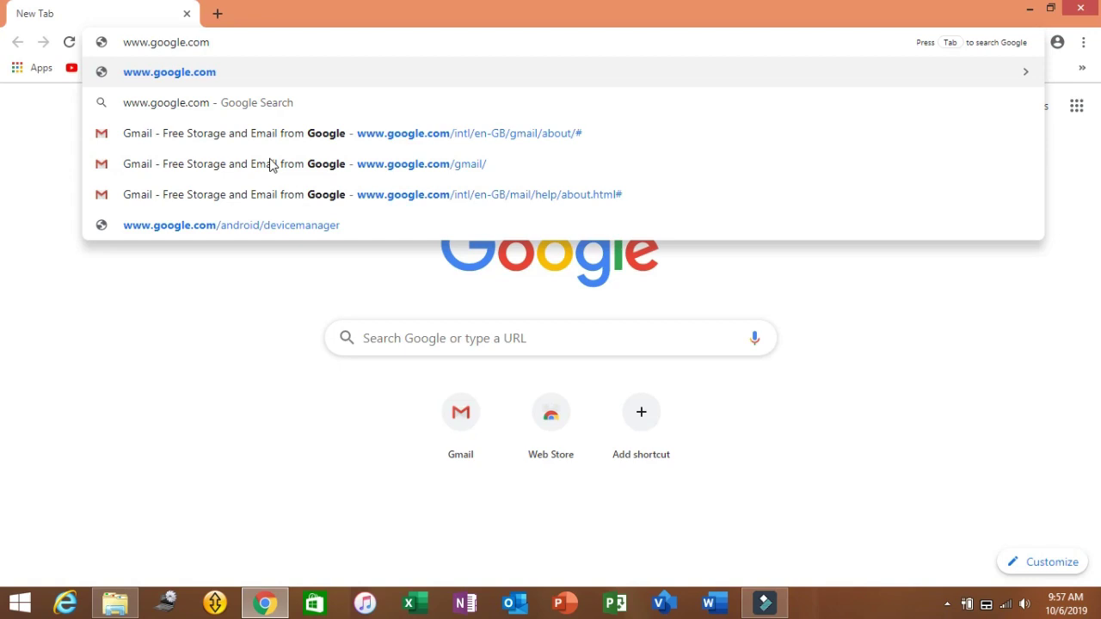
{"action": "key", "text": "Return"}
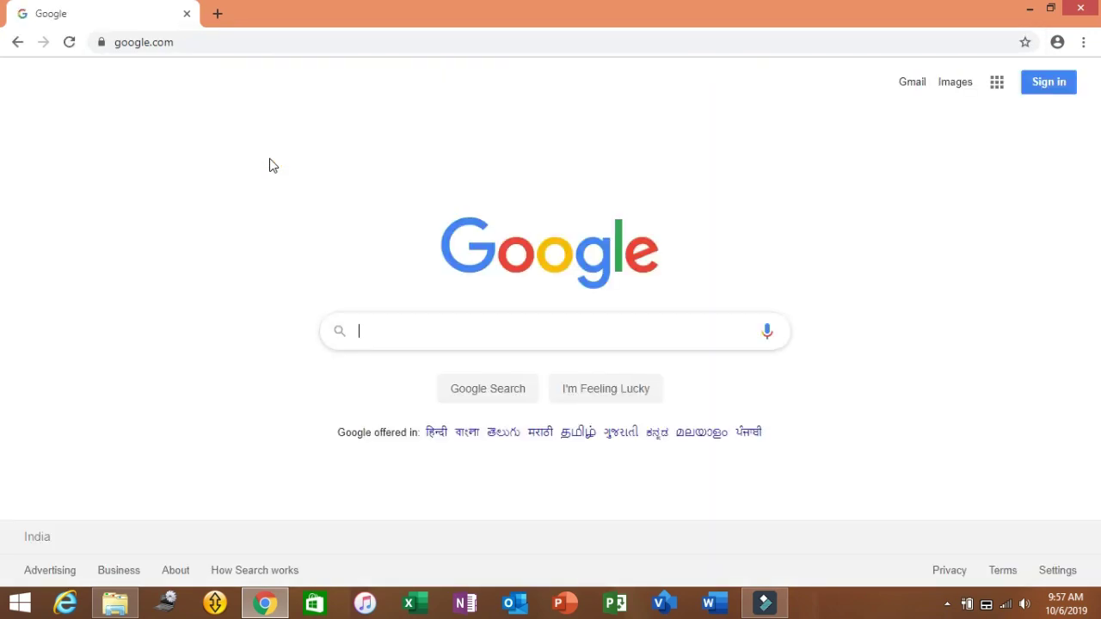
{"action": "type", "text": "windroy"}
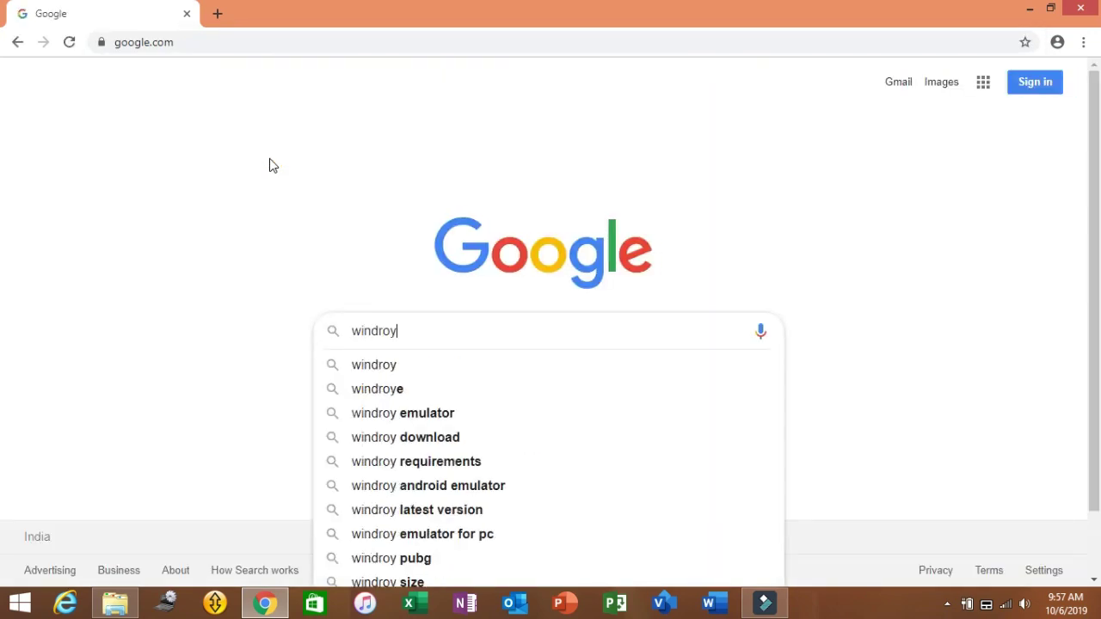
{"action": "type", "text": " d"}
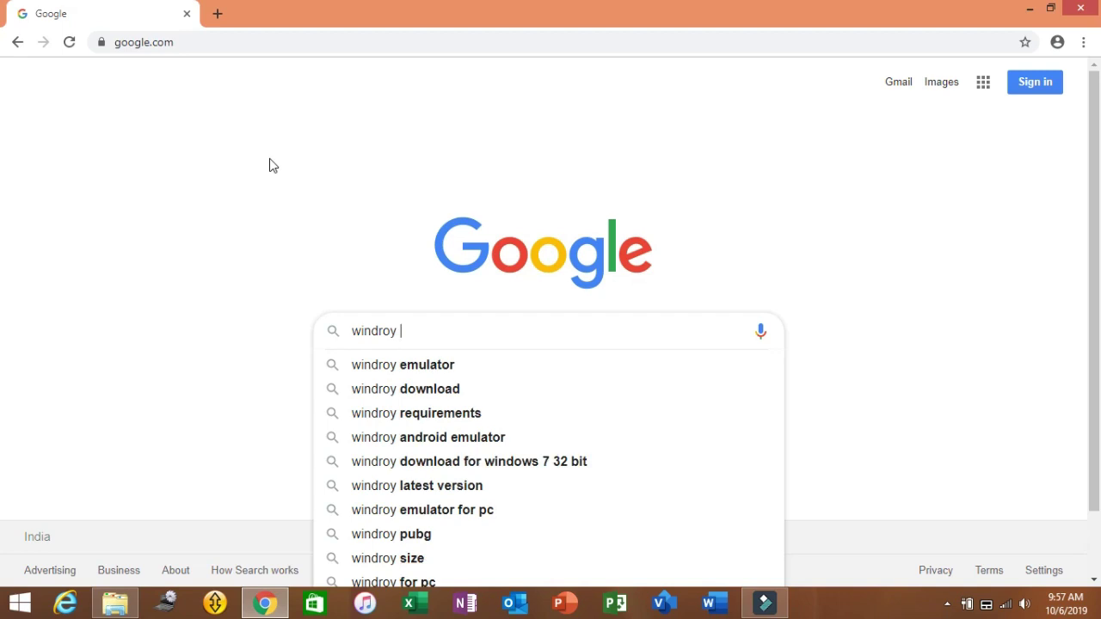
{"action": "type", "text": "ownload"}
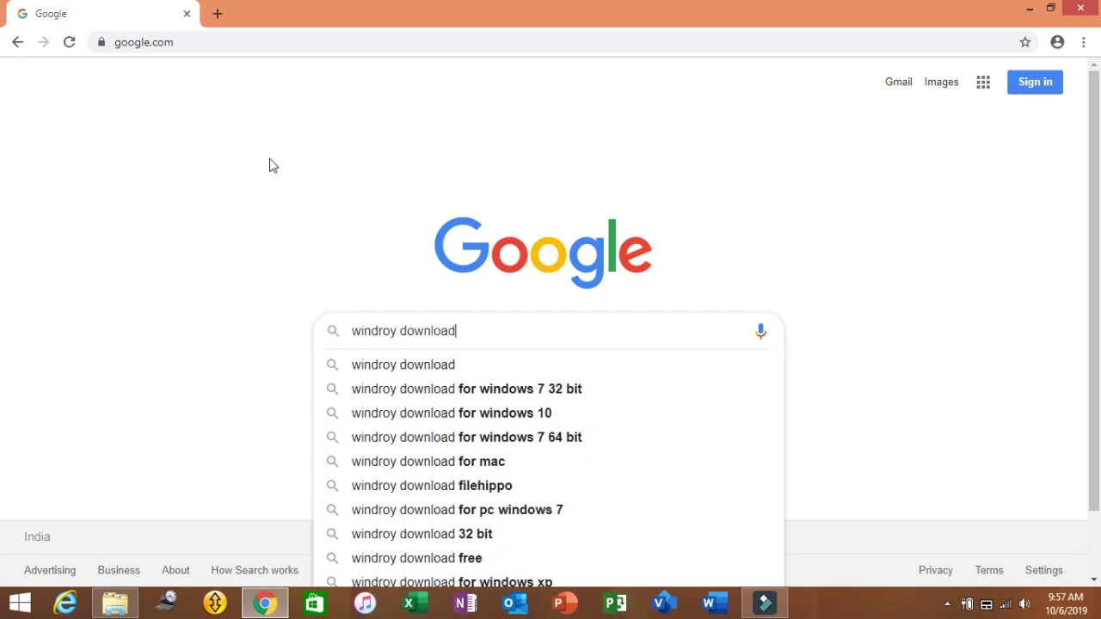
{"action": "key", "text": "Return"}
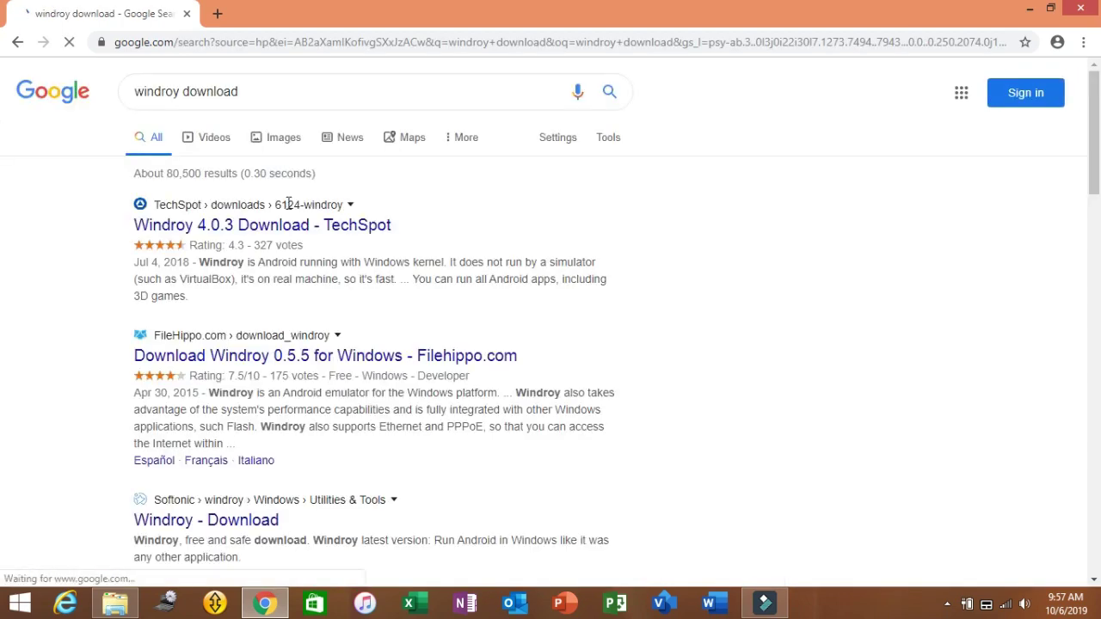
Step: Open the Filehippo result and request the 83.25 MB Windroy 0.5.5 latest-version download
{"action": "scroll", "coordinate": [216, 233], "scroll_direction": "down", "scroll_amount": 2}
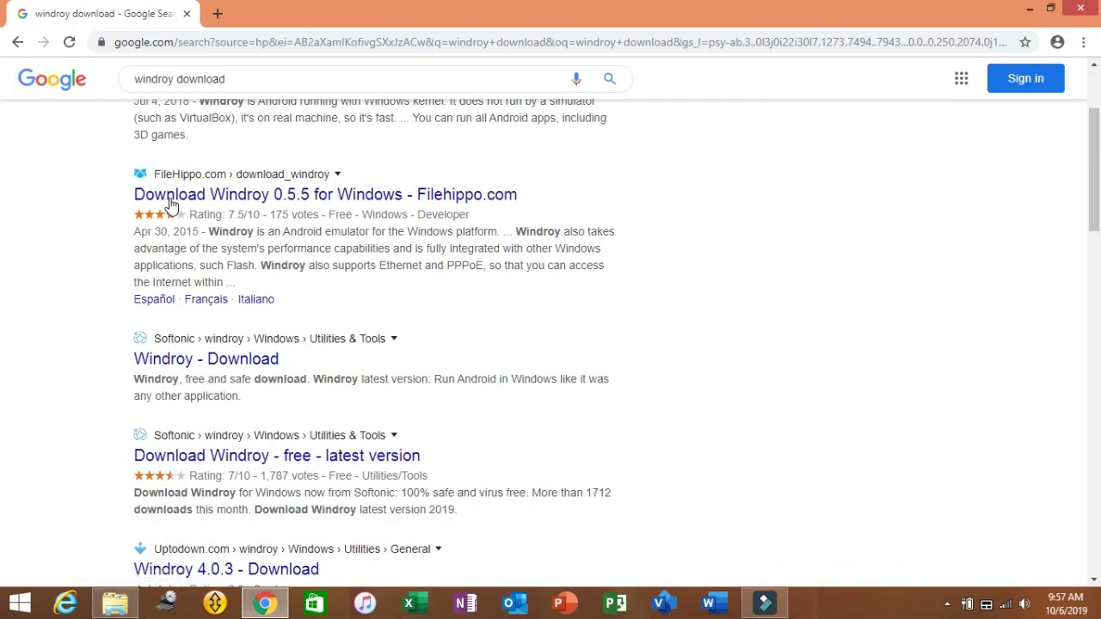
{"action": "left_click", "coordinate": [377, 207]}
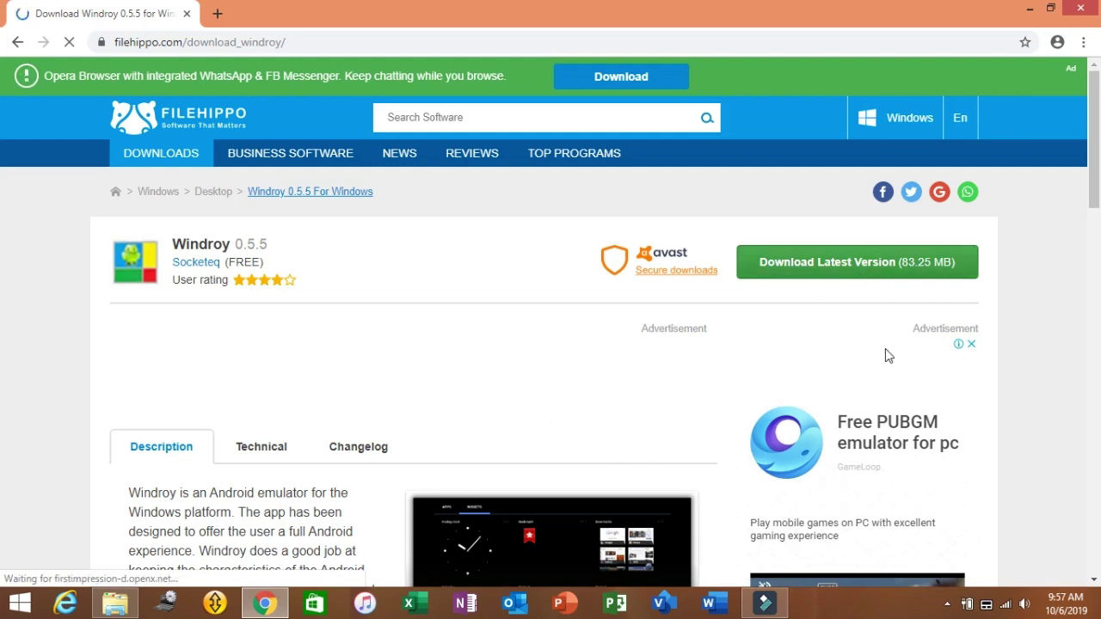
{"action": "scroll", "coordinate": [1097, 159], "scroll_direction": "down", "scroll_amount": 6}
{"action": "scroll", "coordinate": [1098, 155], "scroll_direction": "up", "scroll_amount": 2}
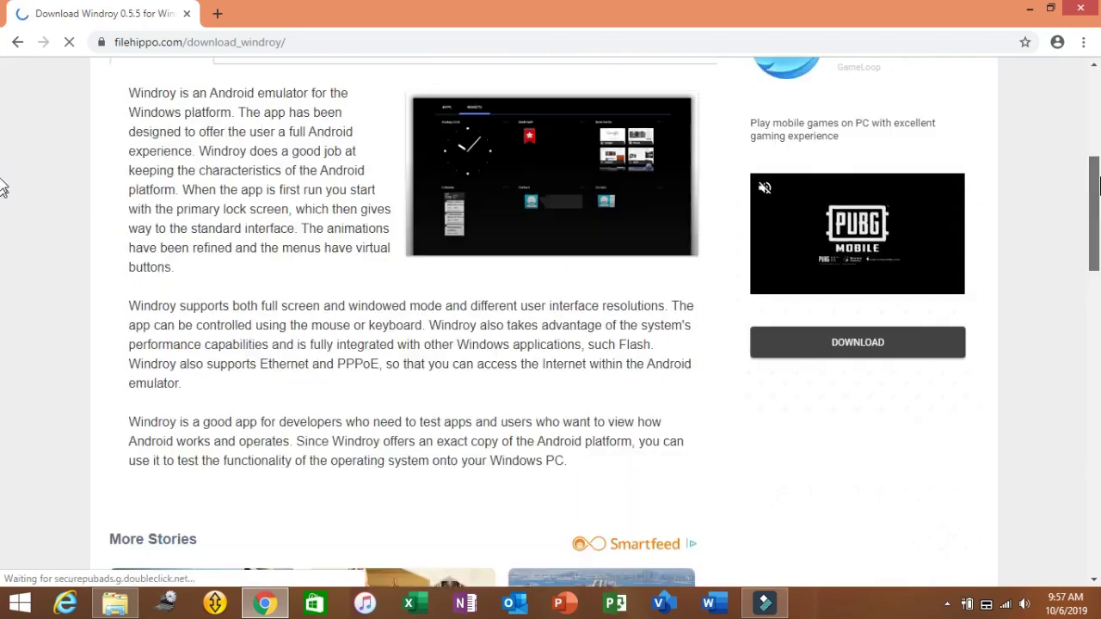
{"action": "scroll", "coordinate": [1095, 129], "scroll_direction": "up", "scroll_amount": 2}
{"action": "scroll", "coordinate": [1094, 120], "scroll_direction": "up", "scroll_amount": 3}
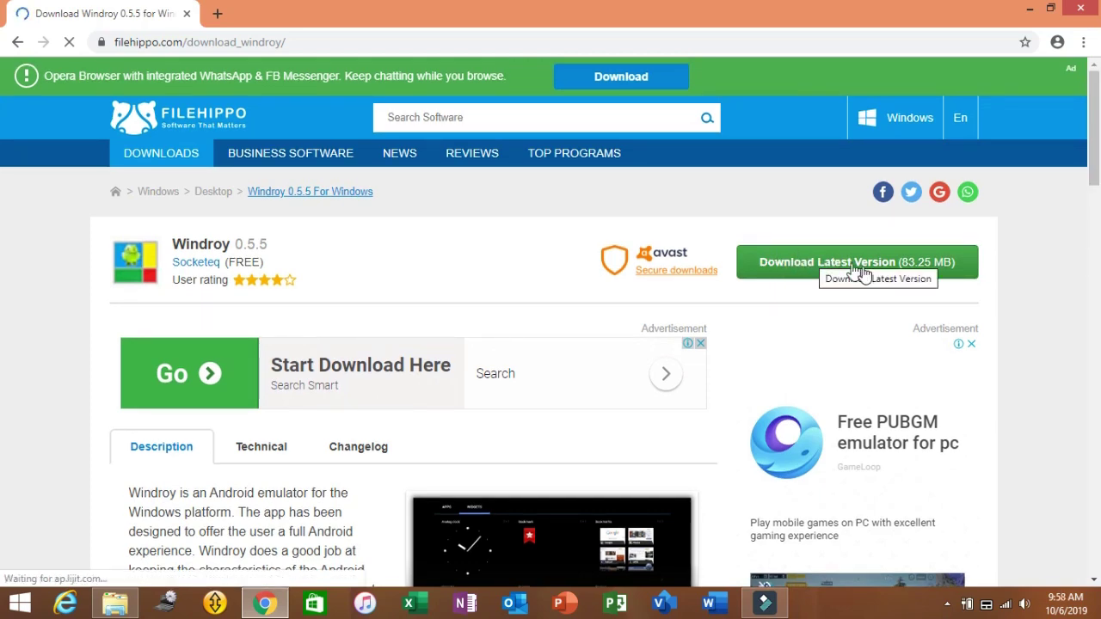
{"action": "left_click", "coordinate": [856, 263]}
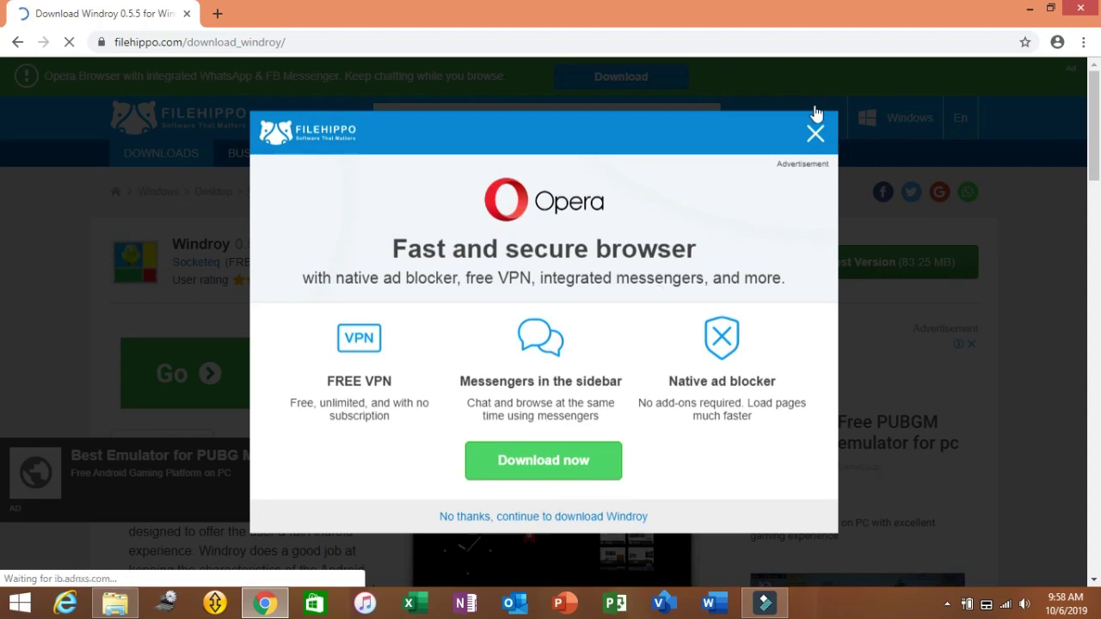
Step: Decline the Opera offer so windroy_20140113.exe downloads, then replace the Filehippo tab with a new tab
{"action": "left_click", "coordinate": [817, 137]}
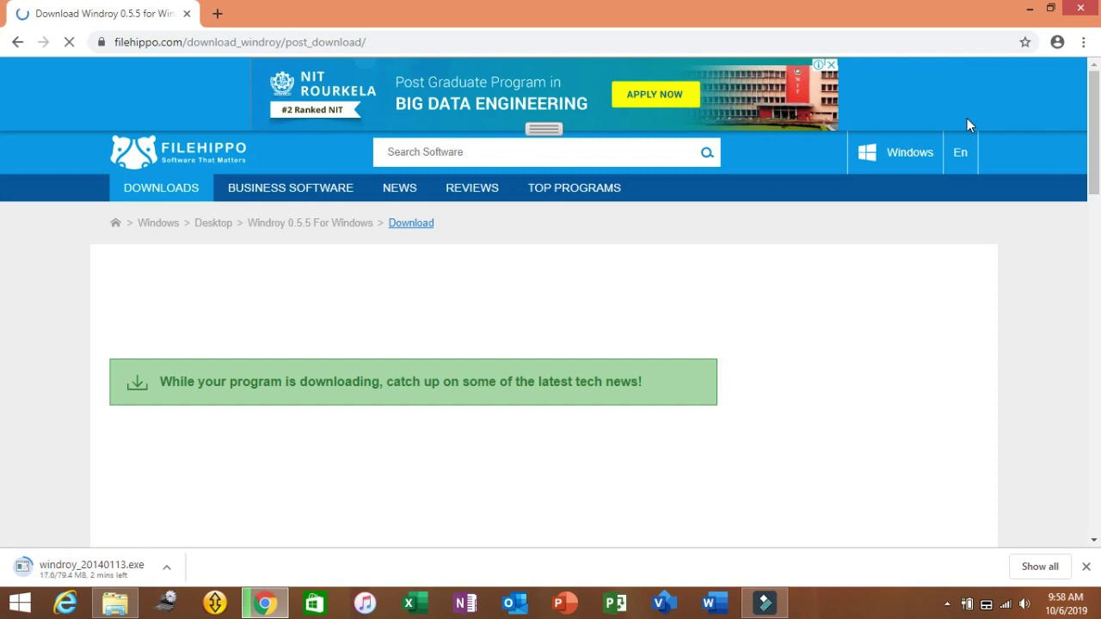
{"action": "left_click", "coordinate": [68, 43]}
{"action": "left_click", "coordinate": [218, 13]}
{"action": "left_click", "coordinate": [186, 13]}
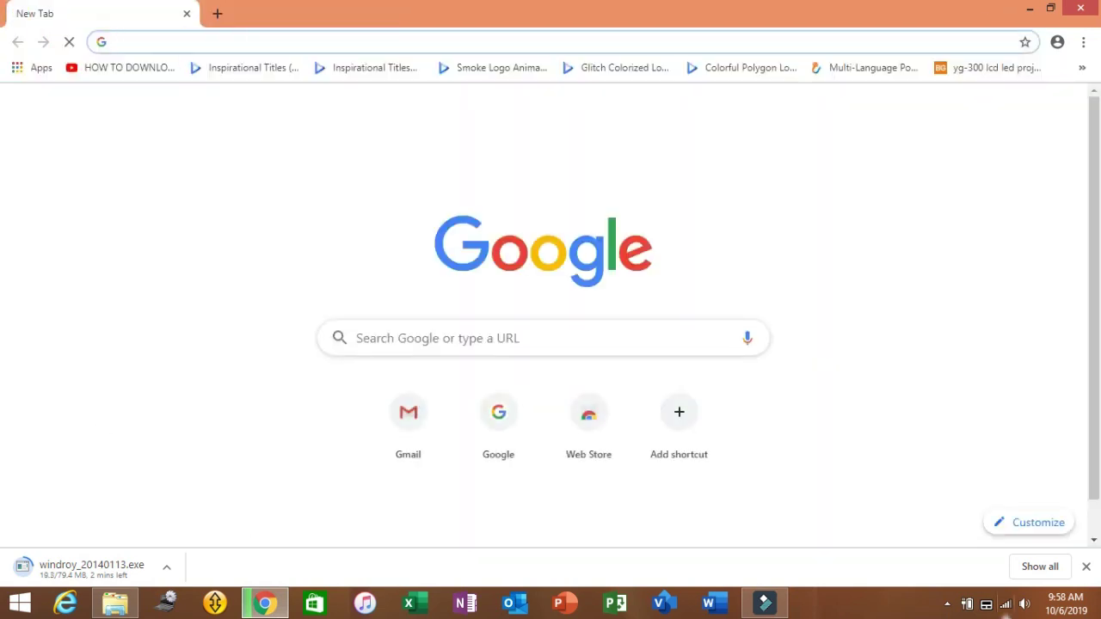
Step: Open chrome://downloads and wait until windroy_20140113.exe reaches 79.4 of 79.4 MB
{"action": "left_click", "coordinate": [1049, 568]}
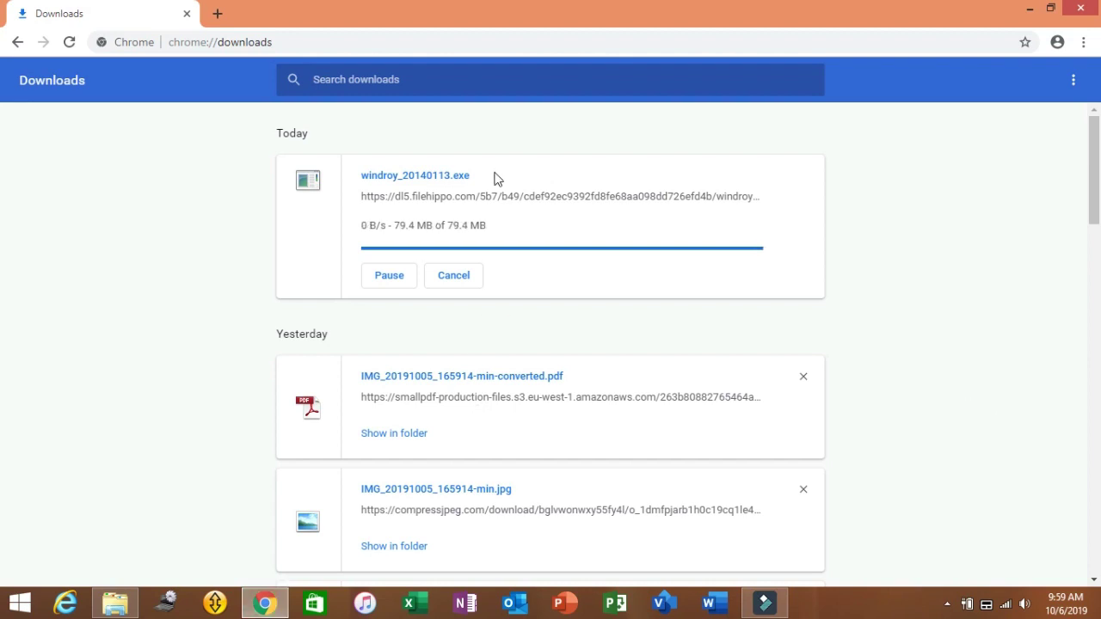
Step: Move windroy_20140113.exe from the Downloads folder onto the desktop
{"action": "left_click", "coordinate": [385, 240]}
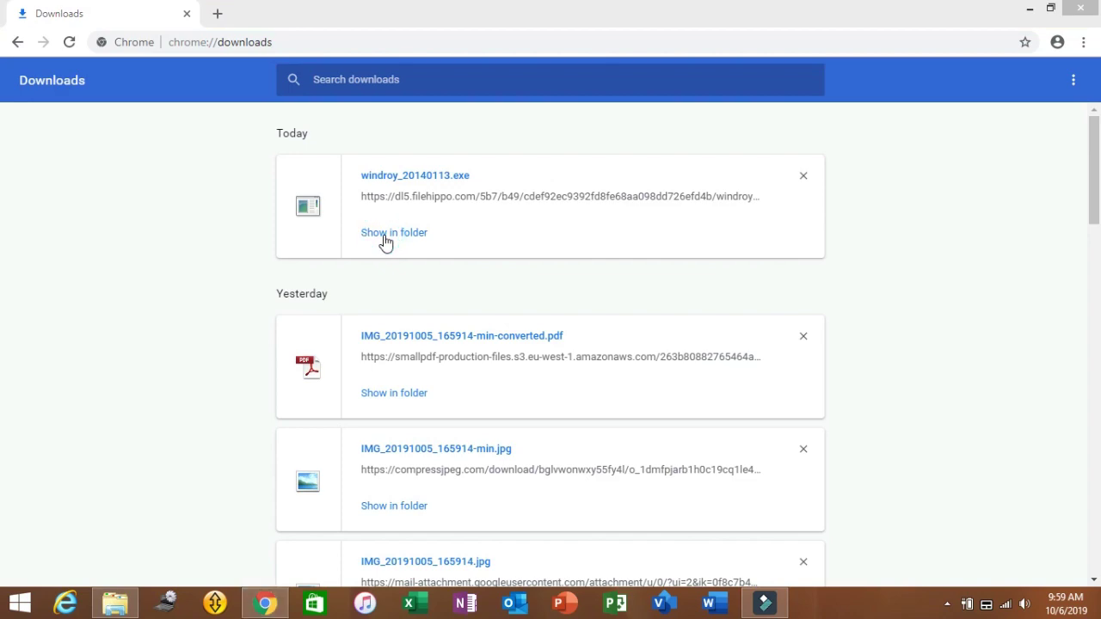
{"action": "left_click", "coordinate": [1030, 8]}
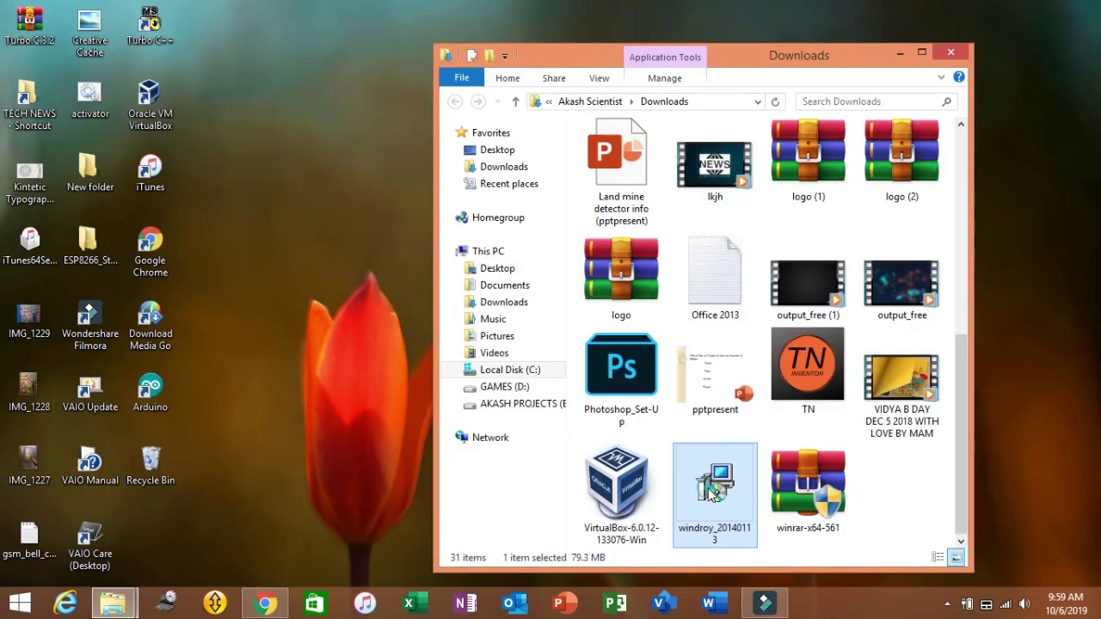
{"action": "left_click_drag", "start_coordinate": [710, 492], "coordinate": [252, 80]}
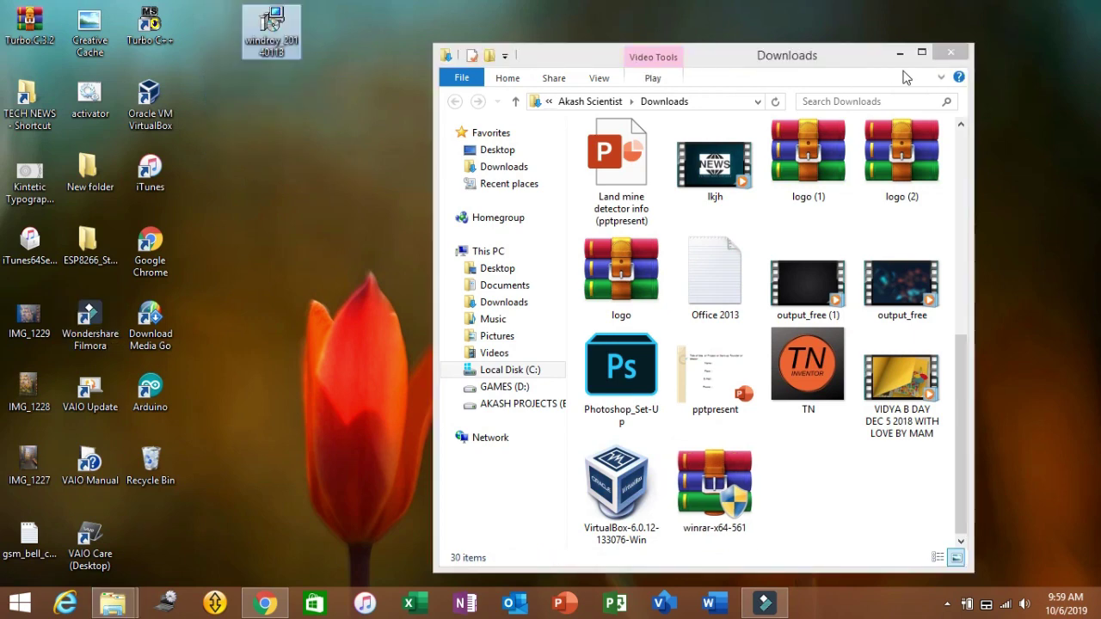
{"action": "left_click", "coordinate": [950, 52]}
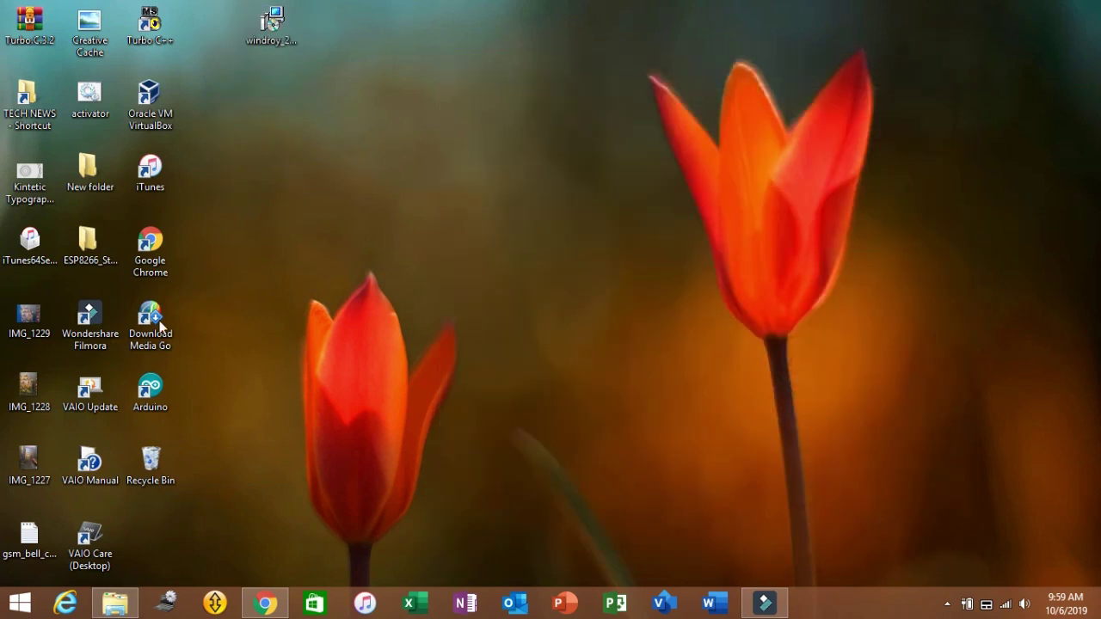
Step: Place the windroy icon beside Turbo C++, refresh the desktop, and run the installer
{"action": "left_click_drag", "start_coordinate": [297, 21], "coordinate": [235, 25]}
{"action": "right_click", "coordinate": [387, 93]}
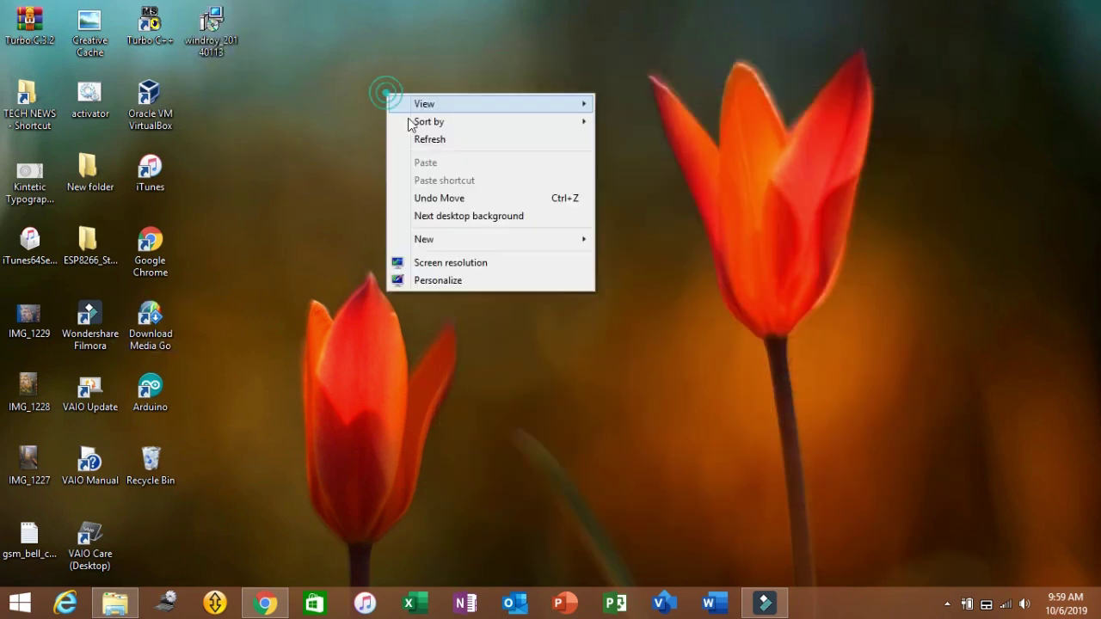
{"action": "left_click", "coordinate": [429, 139]}
{"action": "left_click", "coordinate": [217, 31]}
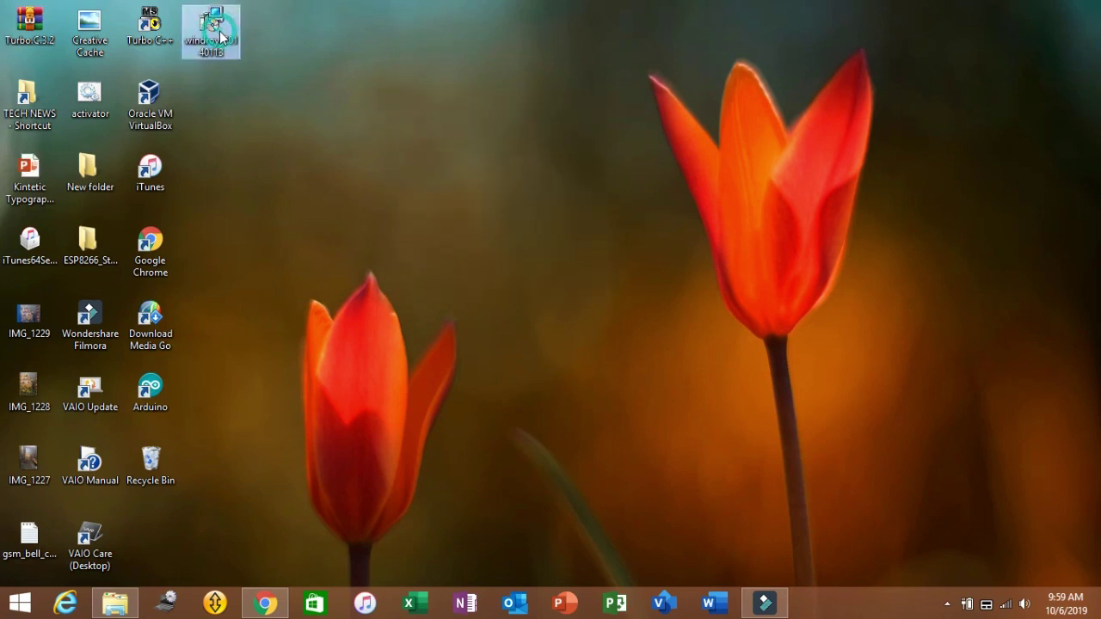
{"action": "right_click", "coordinate": [222, 36]}
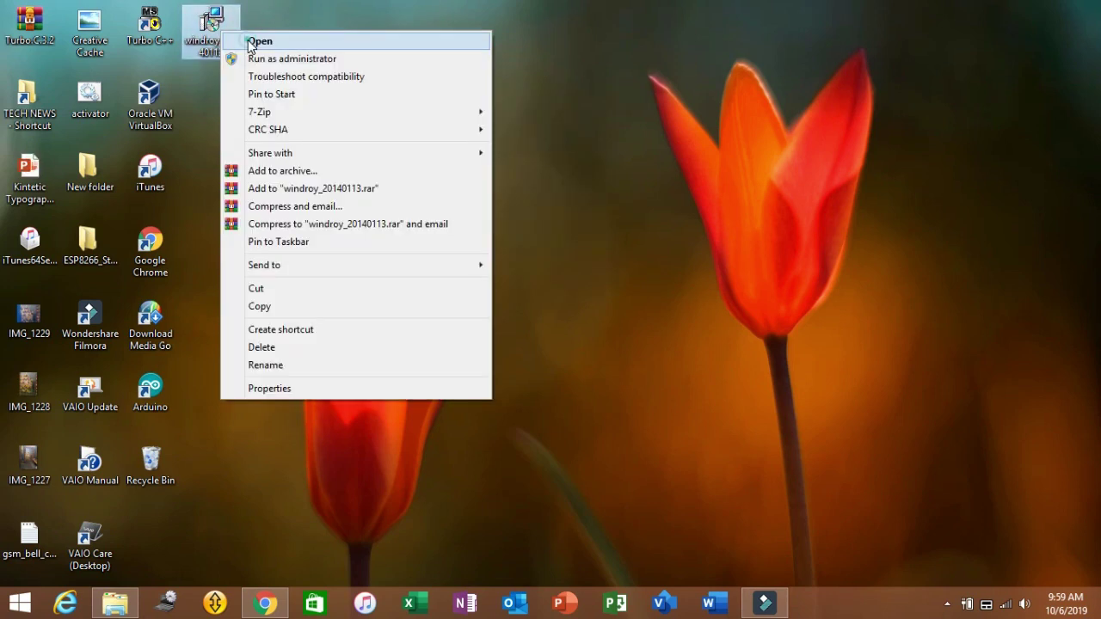
{"action": "left_click", "coordinate": [249, 42]}
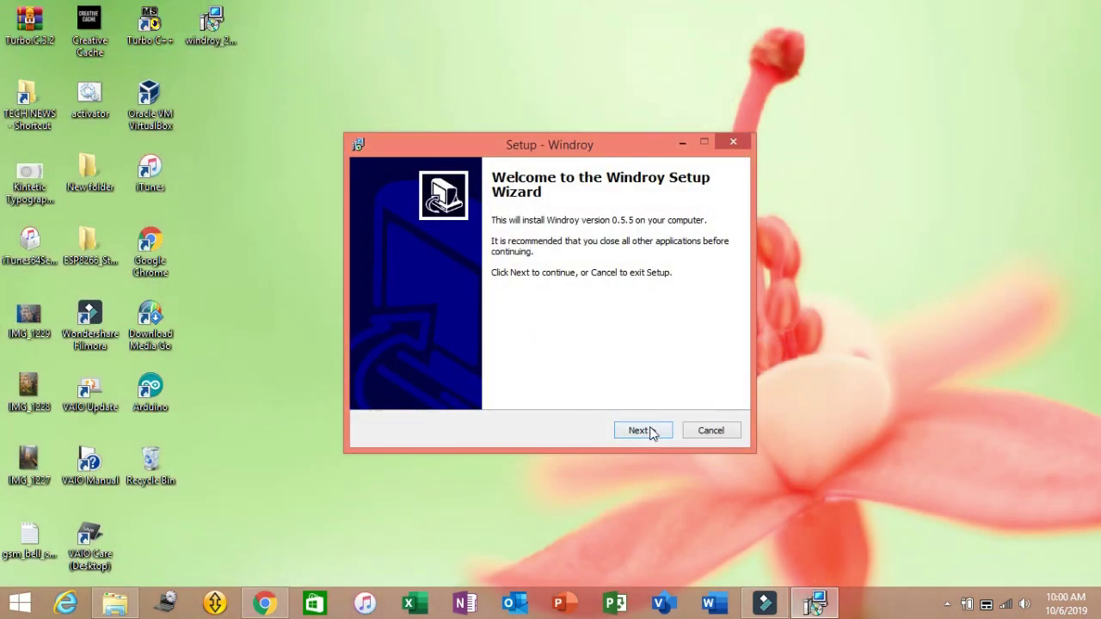
Step: Accept the license, keep C:\Windroy and the Windroy Start Menu folder, add a desktop icon, and install
{"action": "left_click", "coordinate": [647, 430]}
{"action": "left_click", "coordinate": [434, 381]}
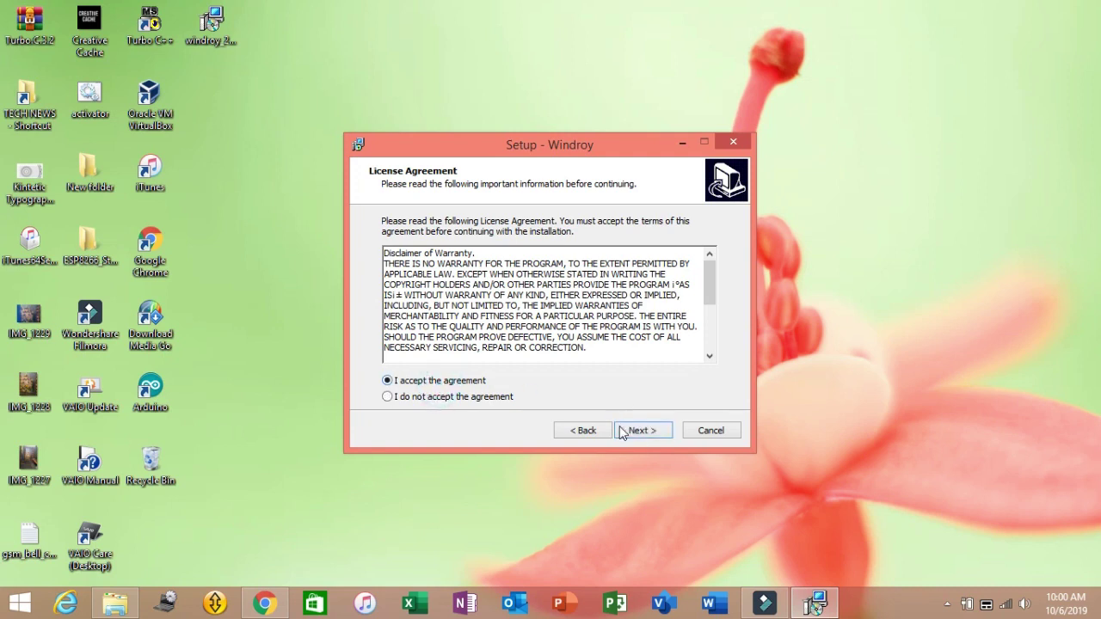
{"action": "left_click", "coordinate": [633, 440]}
{"action": "left_click", "coordinate": [631, 436]}
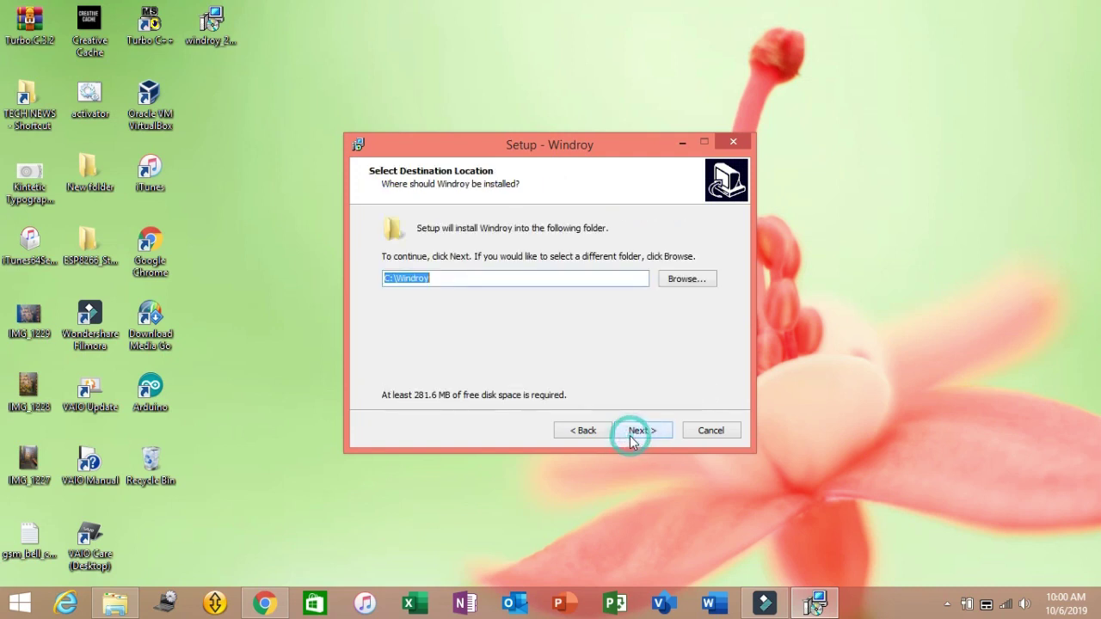
{"action": "left_click", "coordinate": [628, 434]}
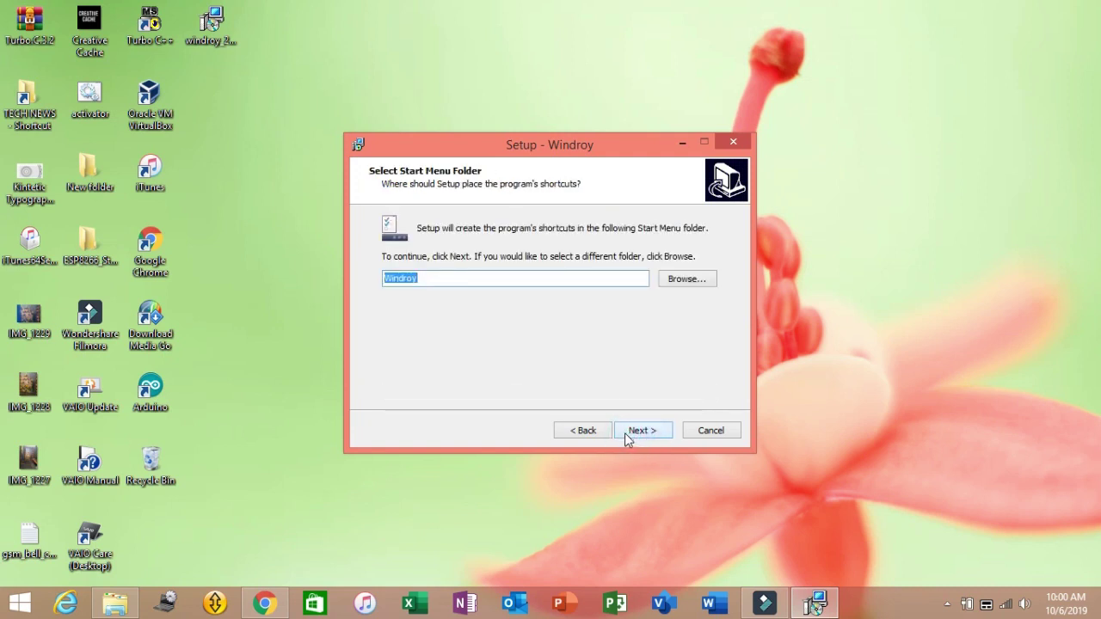
{"action": "left_click", "coordinate": [627, 437]}
{"action": "left_click", "coordinate": [402, 275]}
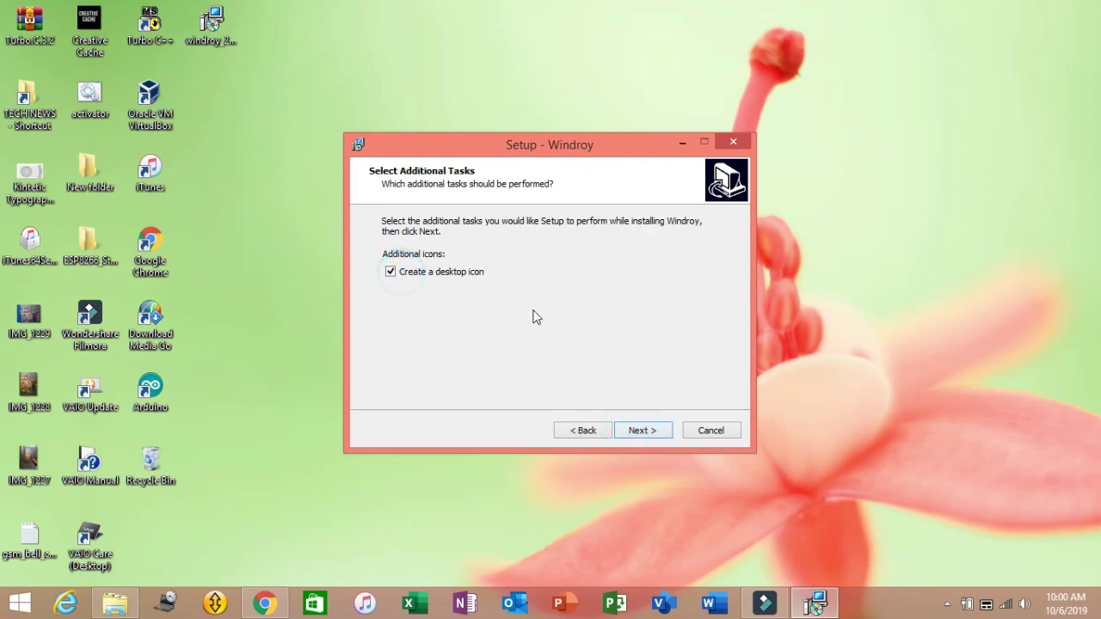
{"action": "left_click", "coordinate": [641, 430]}
{"action": "left_click", "coordinate": [637, 430]}
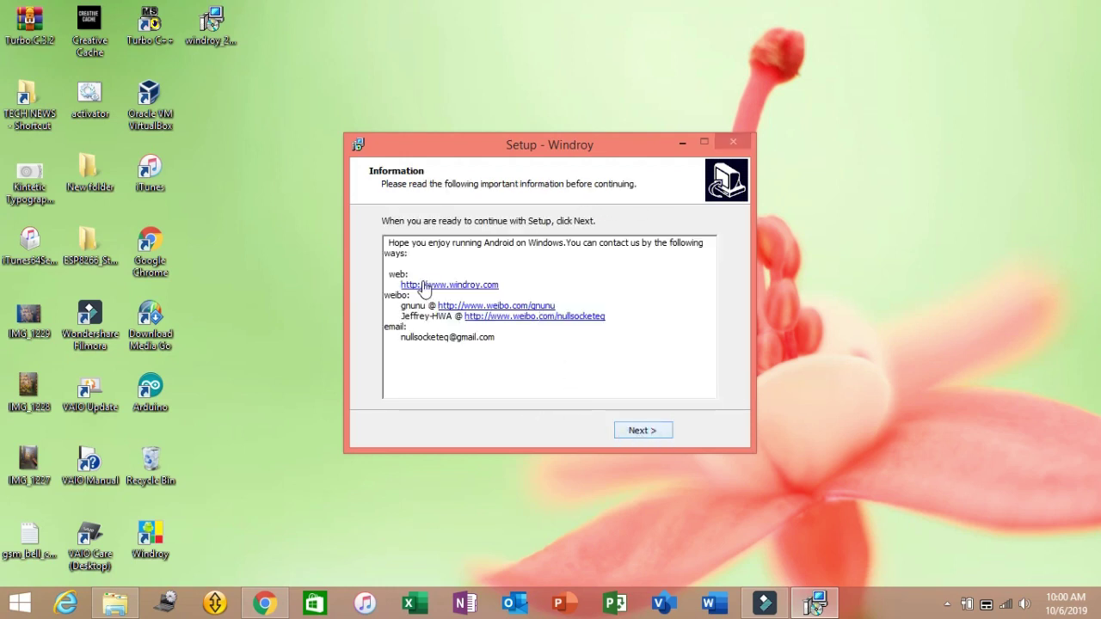
Step: Close the stray blank browser window and finish the Windroy setup wizard
{"action": "left_click", "coordinate": [646, 430]}
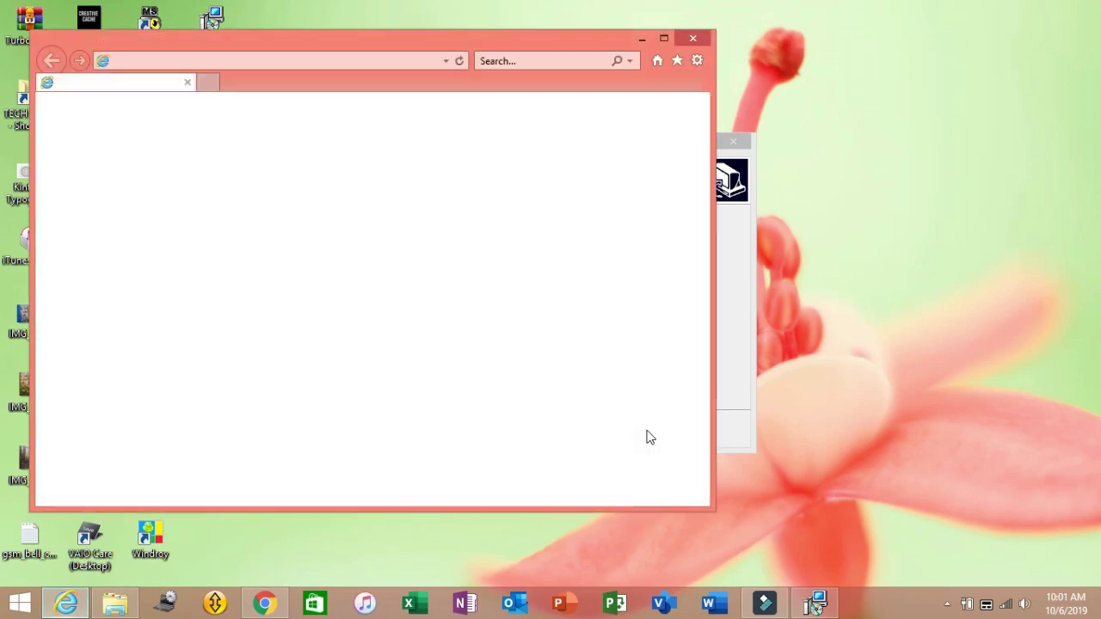
{"action": "left_click", "coordinate": [695, 40]}
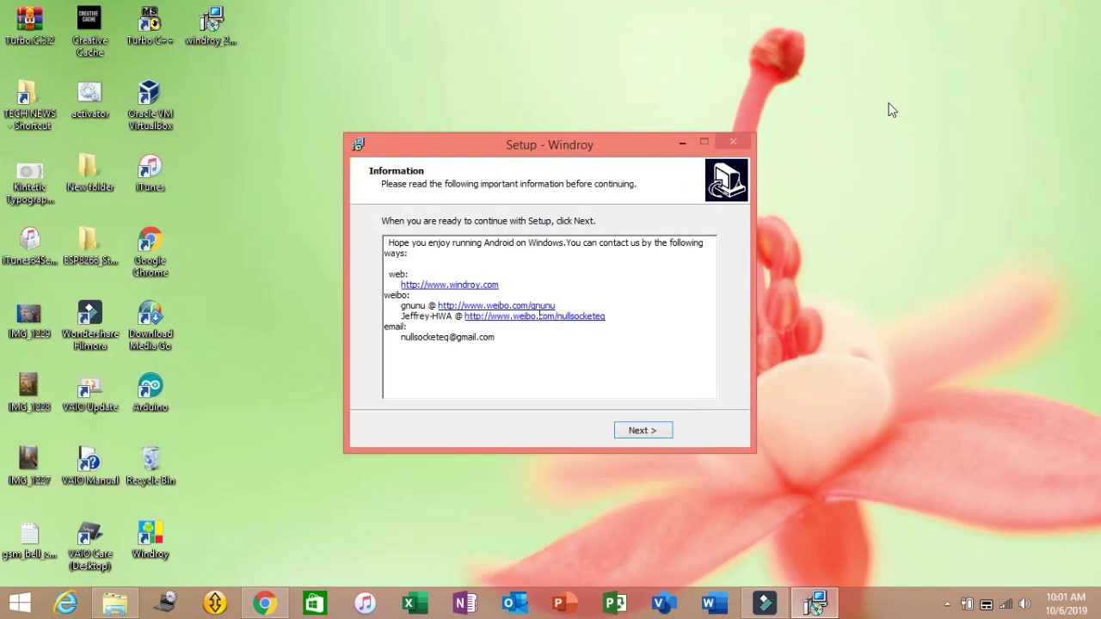
{"action": "left_click", "coordinate": [666, 432]}
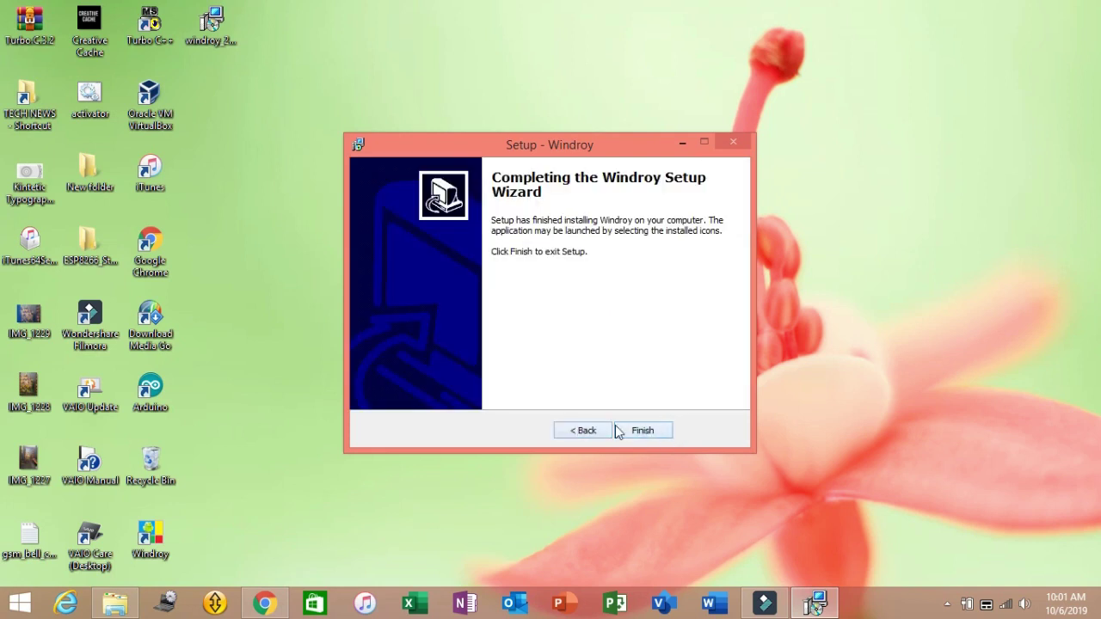
{"action": "left_click", "coordinate": [619, 431]}
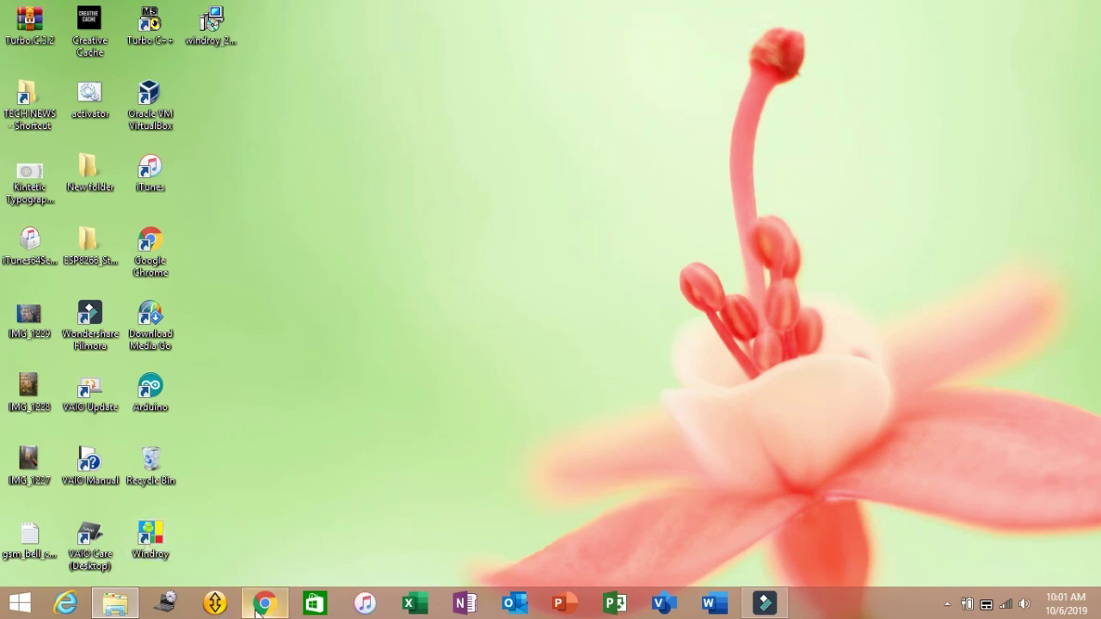
Step: Close the Chrome downloads and Downloads folder windows, then launch Windroy from its desktop shortcut
{"action": "mouse_move", "coordinate": [264, 603]}
{"action": "left_click", "coordinate": [338, 471]}
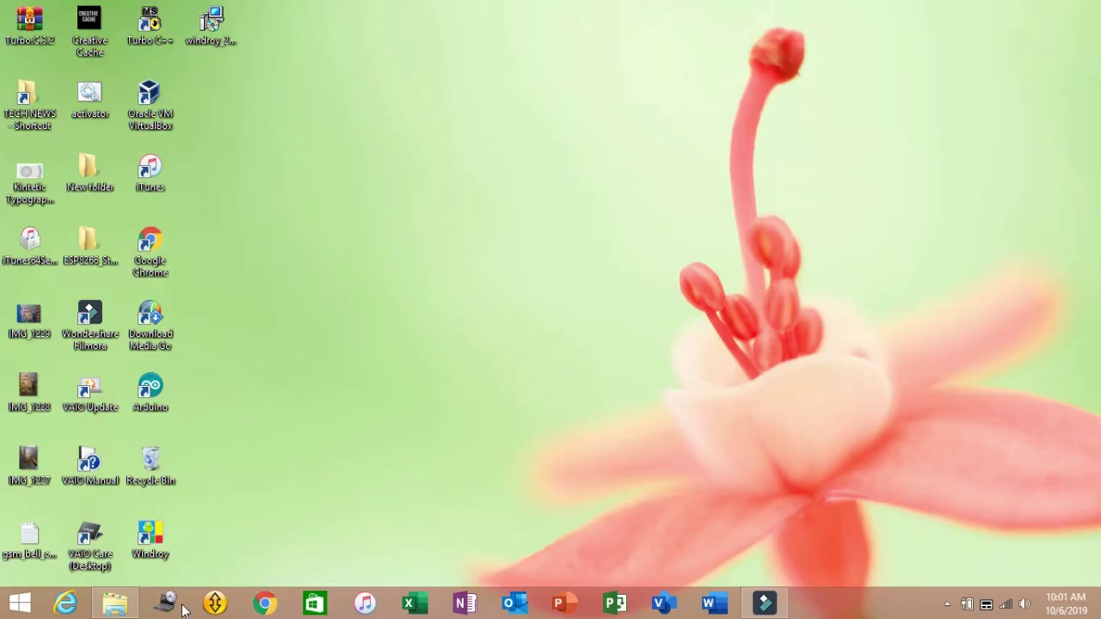
{"action": "mouse_move", "coordinate": [115, 604]}
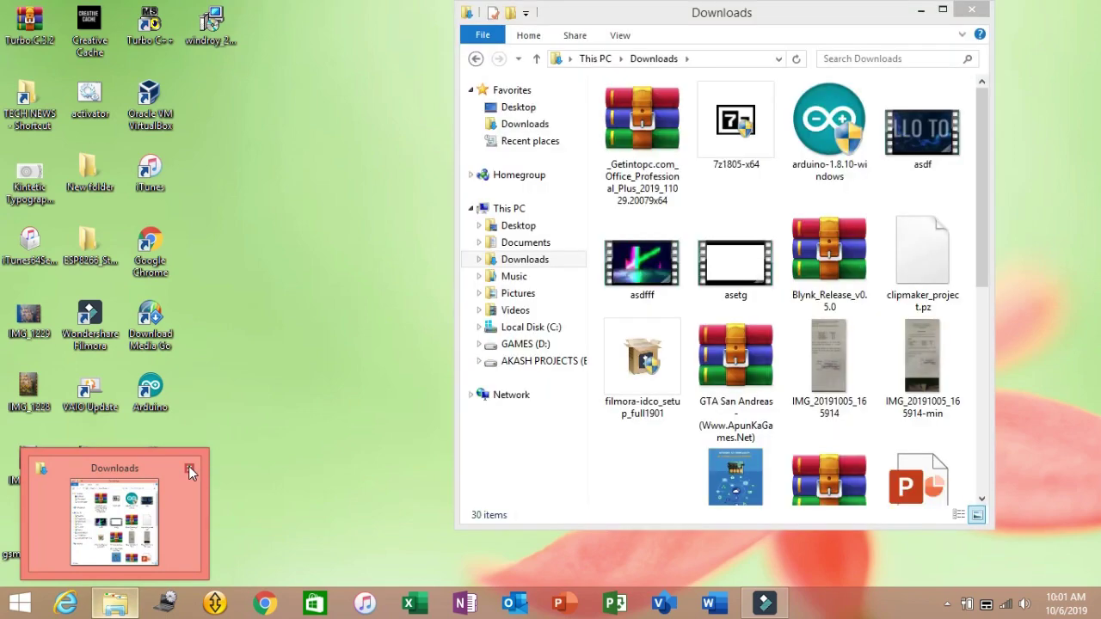
{"action": "left_click", "coordinate": [188, 467]}
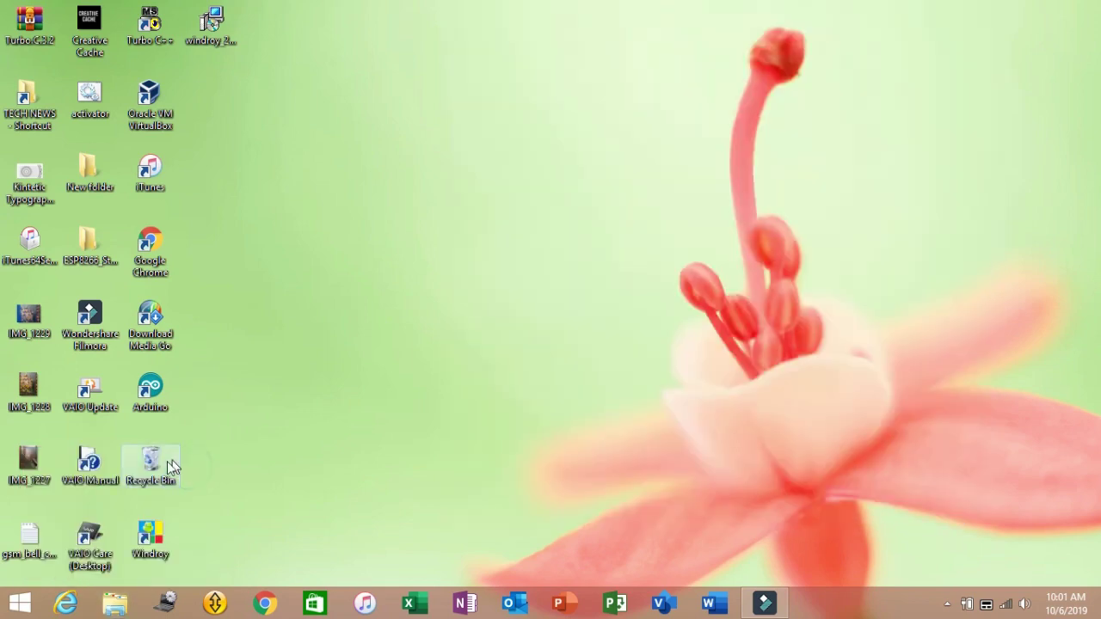
{"action": "double_click", "coordinate": [161, 540]}
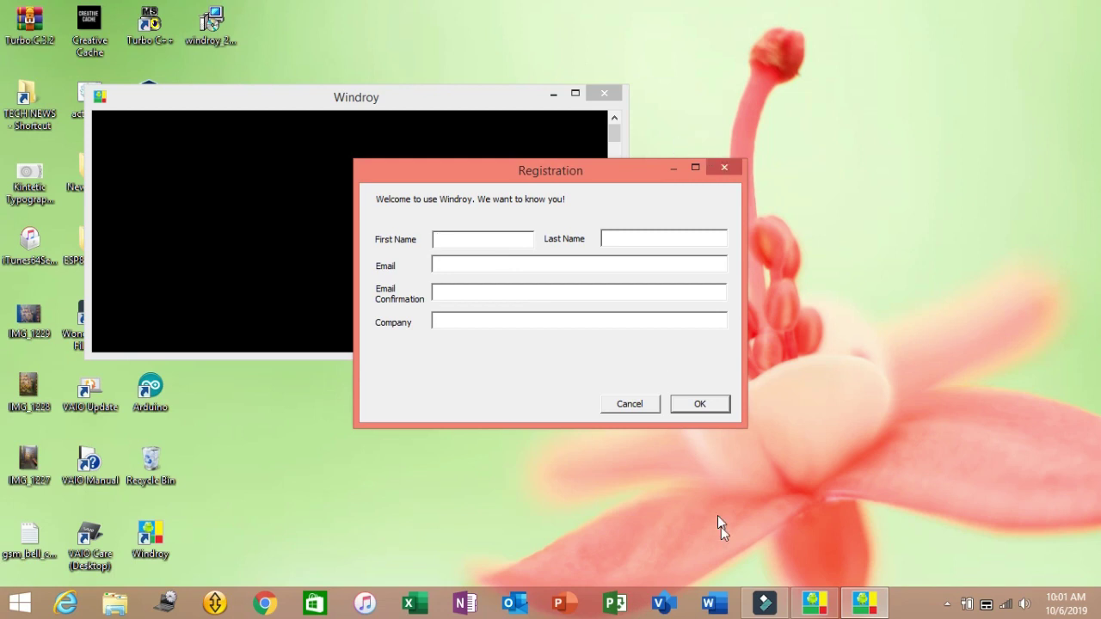
Step: Pause the screen recorder from its hidden system-tray icon
{"action": "mouse_move", "coordinate": [764, 602]}
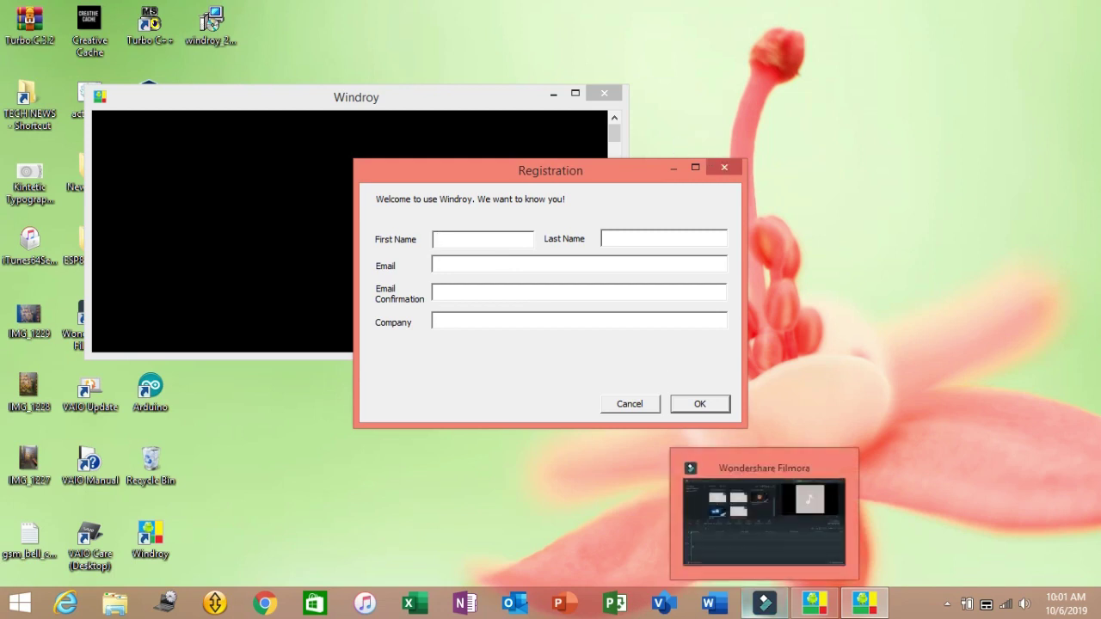
{"action": "left_click", "coordinate": [947, 605]}
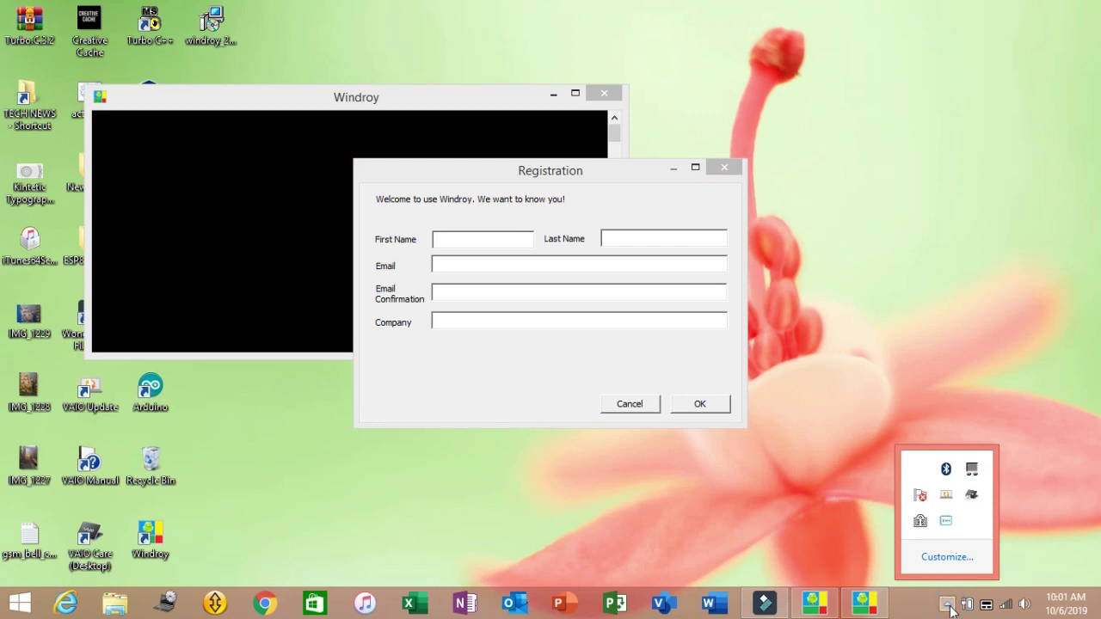
{"action": "right_click", "coordinate": [945, 522]}
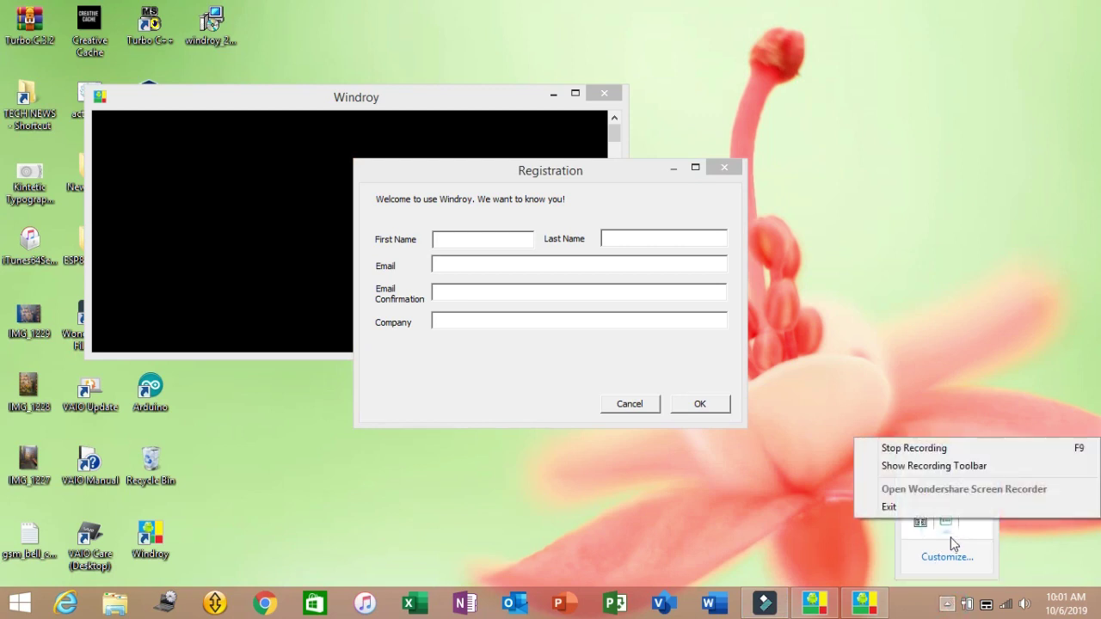
{"action": "left_click", "coordinate": [913, 448]}
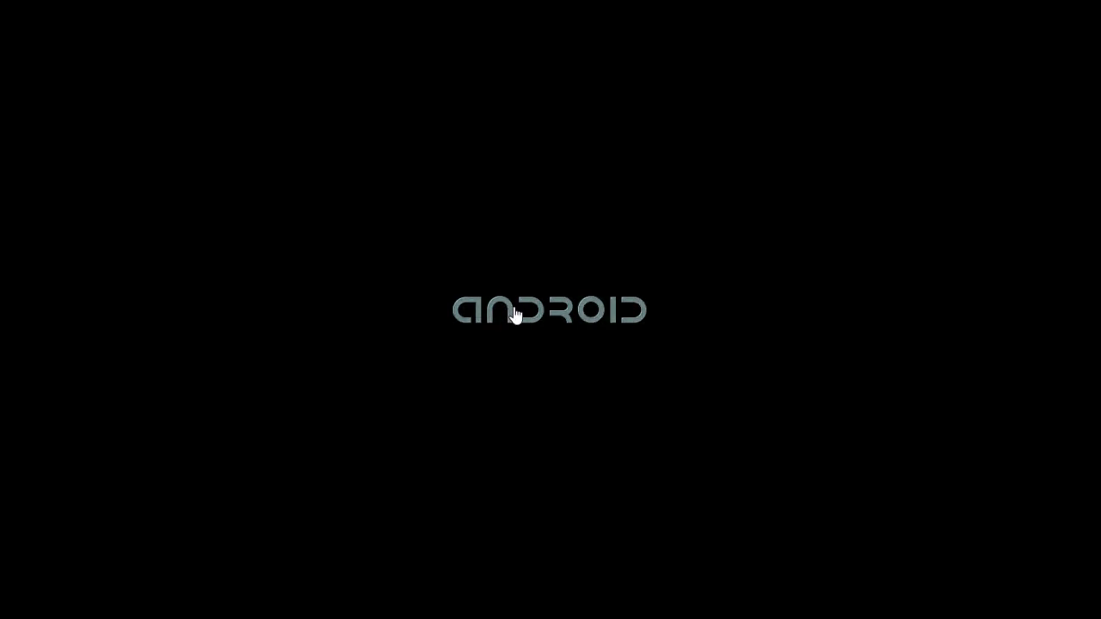
Step: Wait for Android to boot in Windroy until the lock screen shows 5:04, Sun, October 6
{"action": "mouse_move", "coordinate": [104, 7]}
{"action": "mouse_move", "coordinate": [865, 7]}
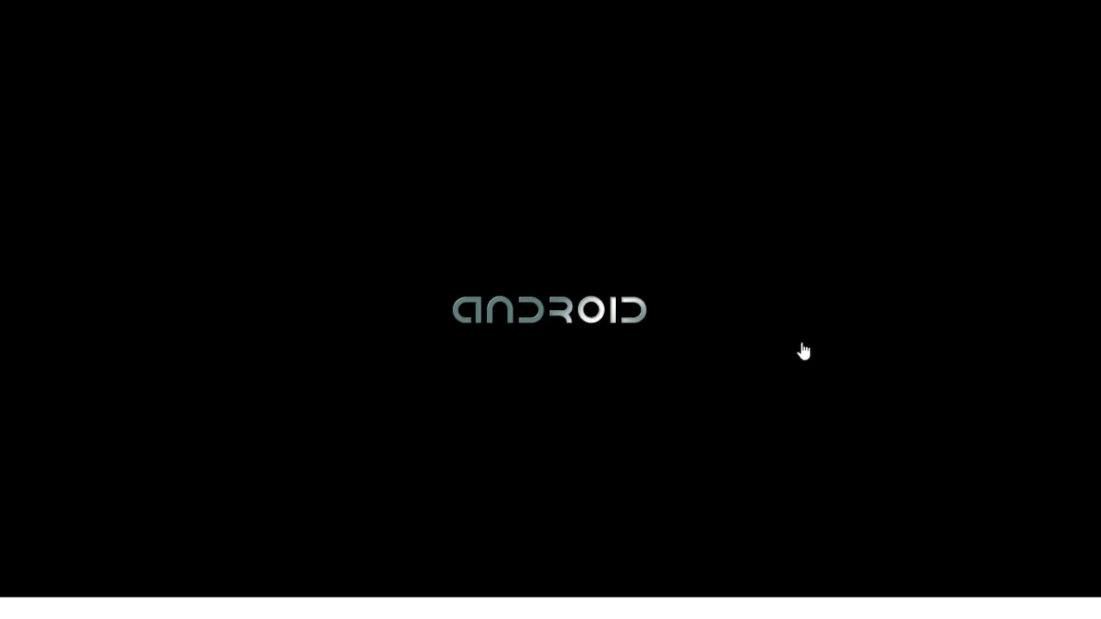
{"action": "mouse_move", "coordinate": [2, 7]}
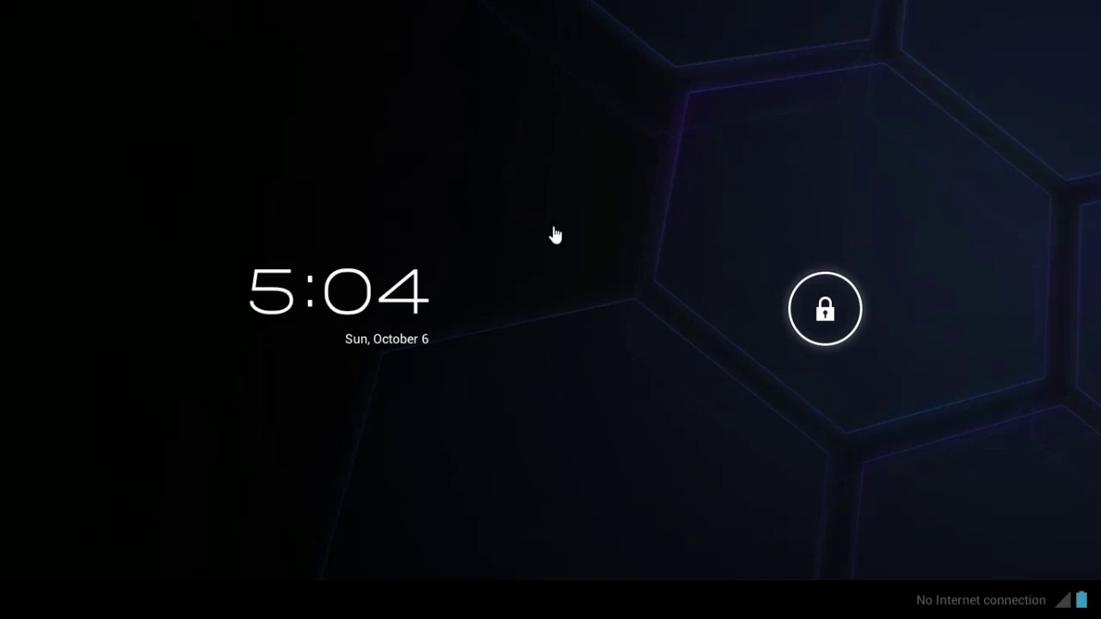
Step: Unlock Android, dismiss the 'make yourself at home' tip, and open the Apps drawer past its tip
{"action": "left_click", "coordinate": [822, 311]}
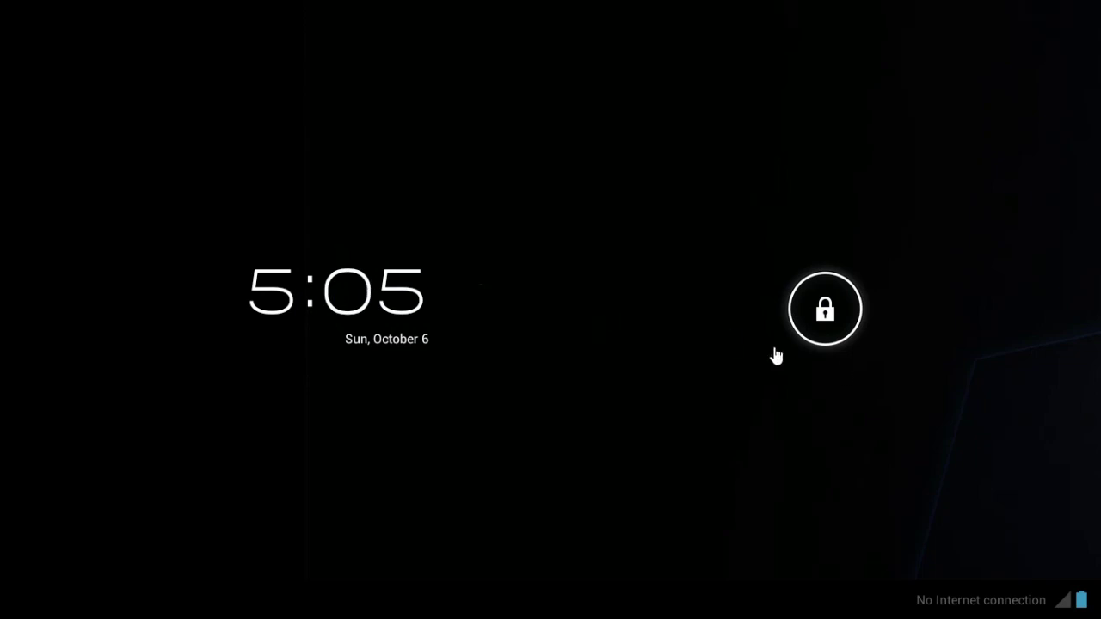
{"action": "left_click_drag", "start_coordinate": [824, 313], "coordinate": [1009, 307]}
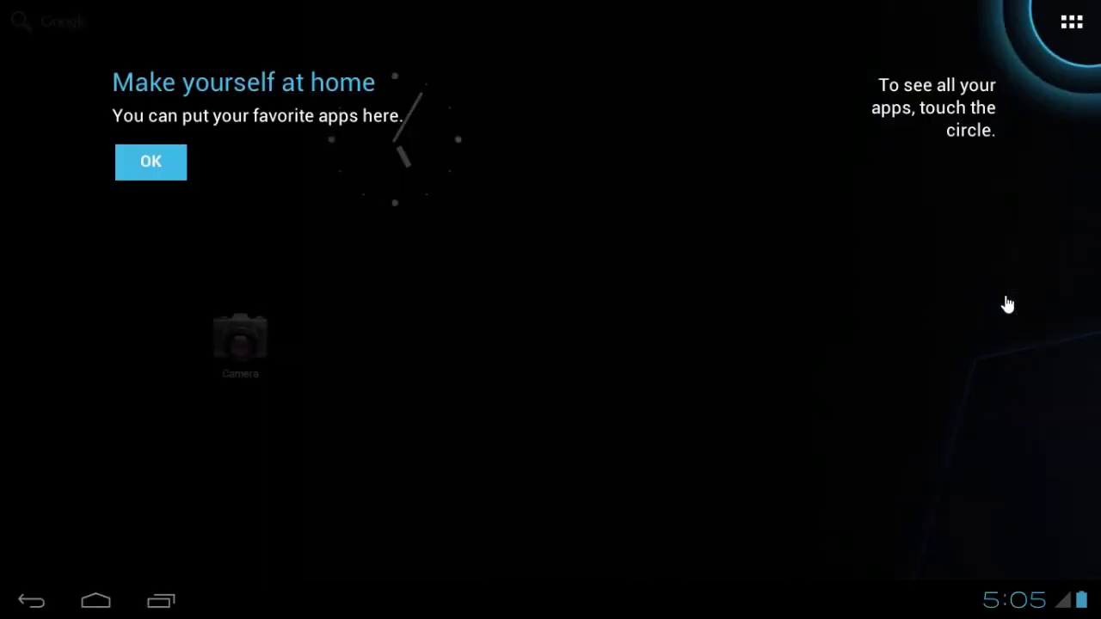
{"action": "left_click", "coordinate": [150, 177]}
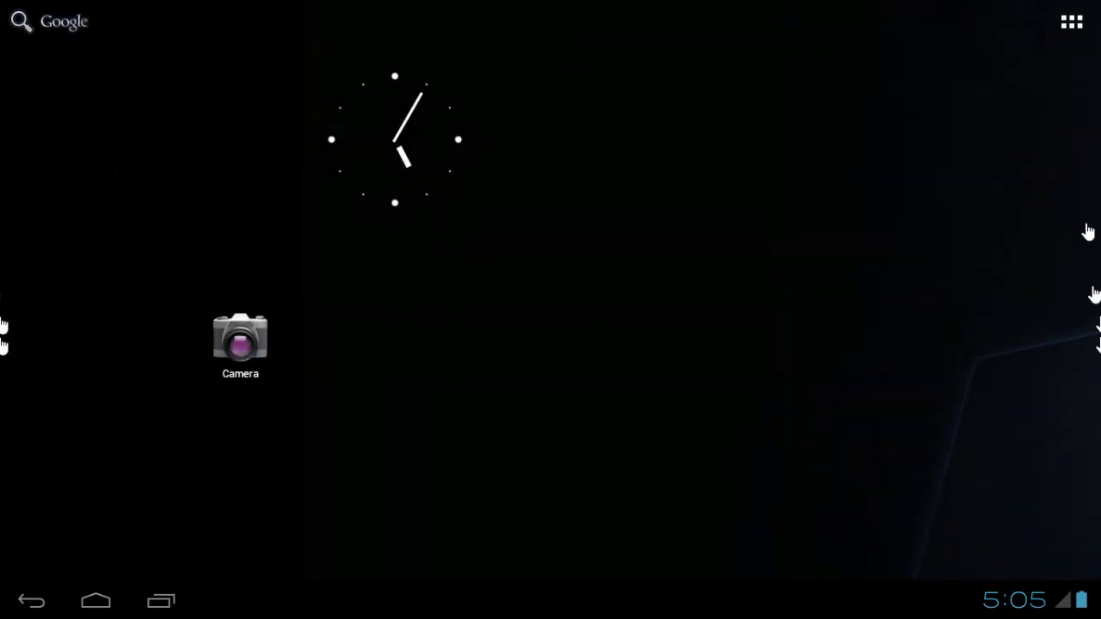
{"action": "left_click", "coordinate": [1072, 22]}
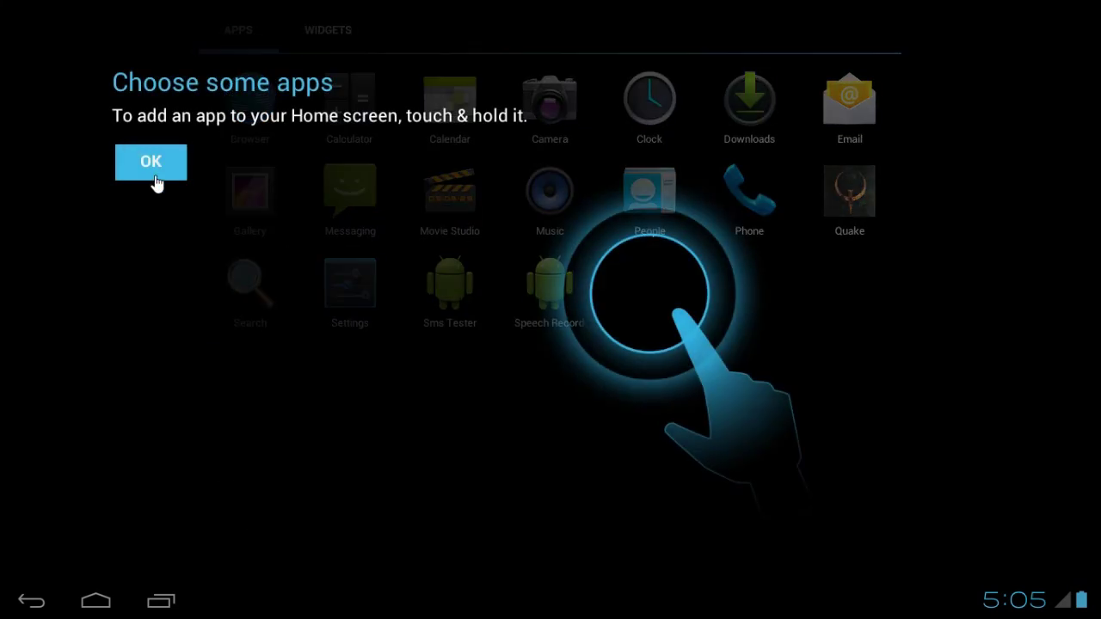
{"action": "left_click", "coordinate": [153, 179]}
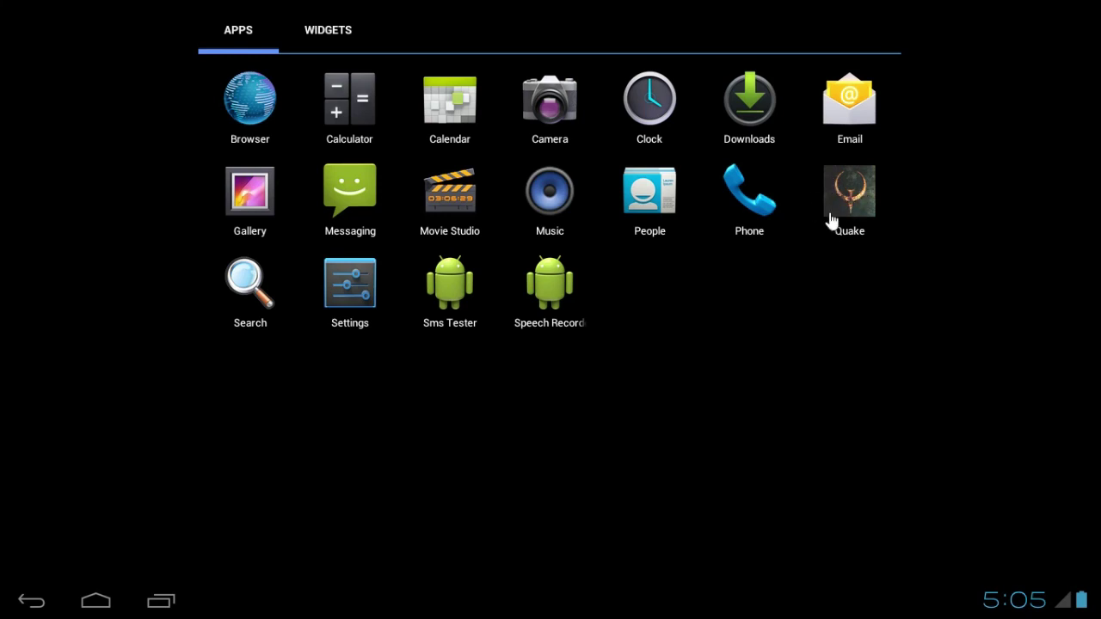
Step: Open Android Settings to view the Wi-Fi page, then go back to the home screen
{"action": "left_click", "coordinate": [335, 299]}
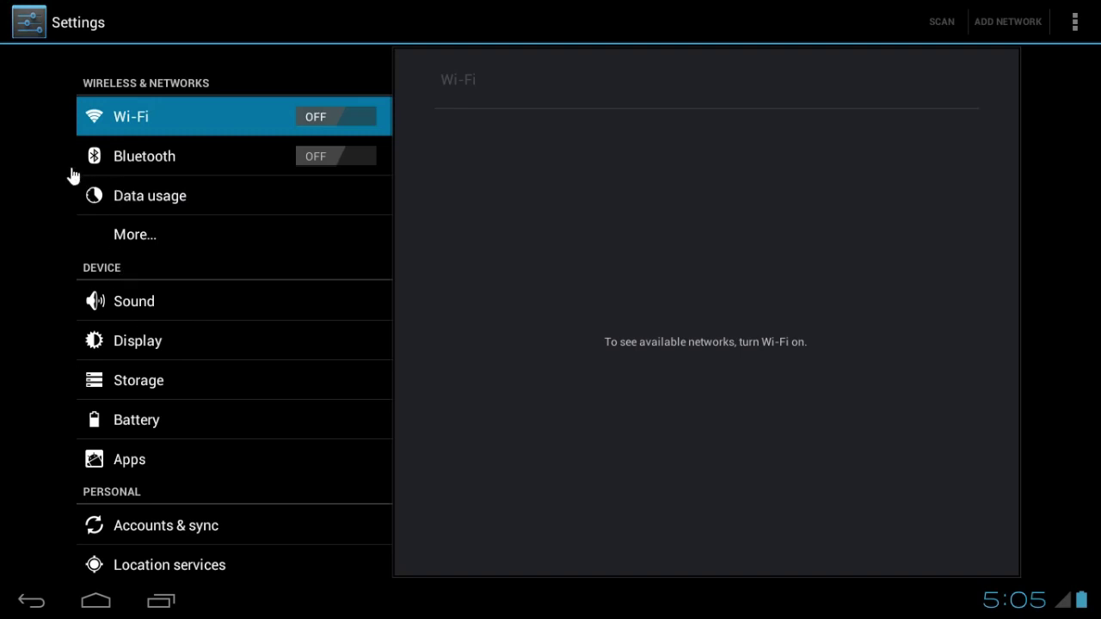
{"action": "left_click", "coordinate": [95, 601]}
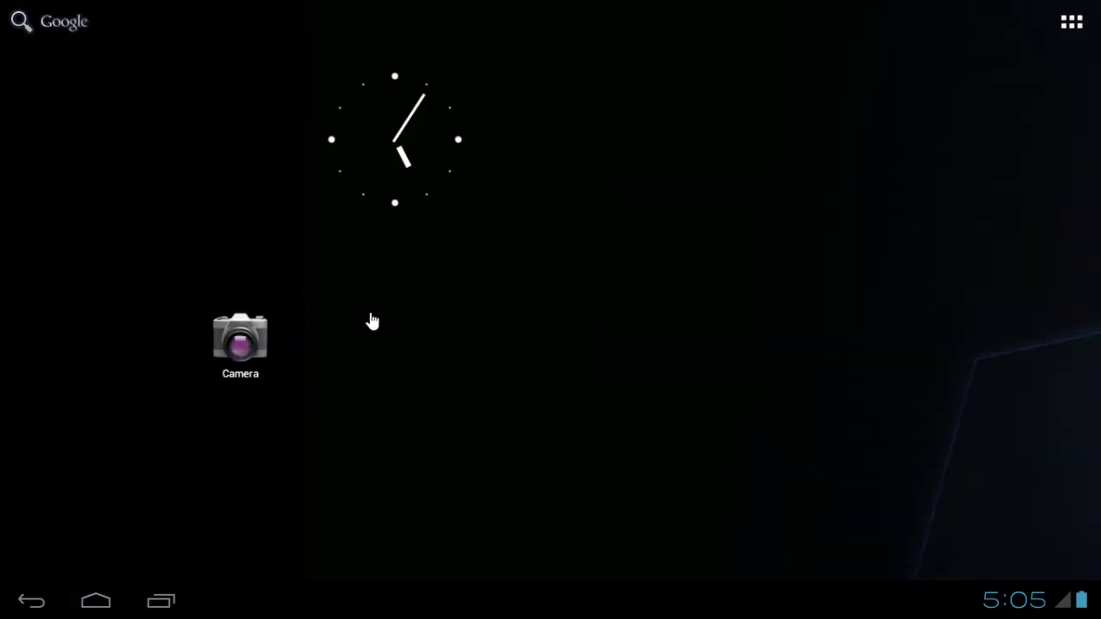
{"action": "left_click", "coordinate": [1035, 603]}
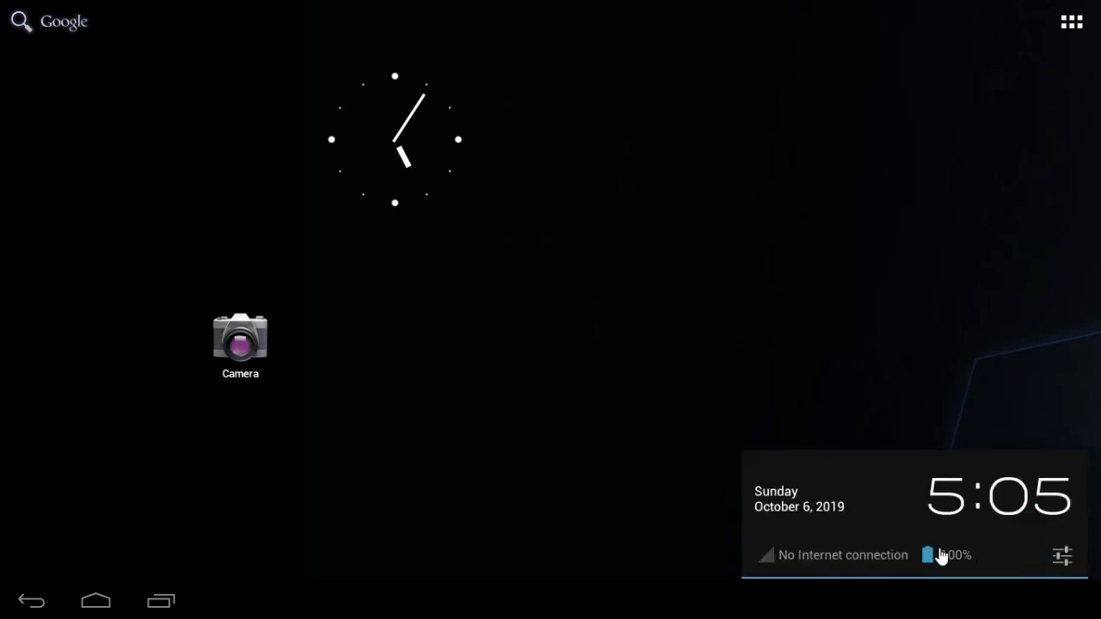
{"action": "left_click", "coordinate": [955, 425]}
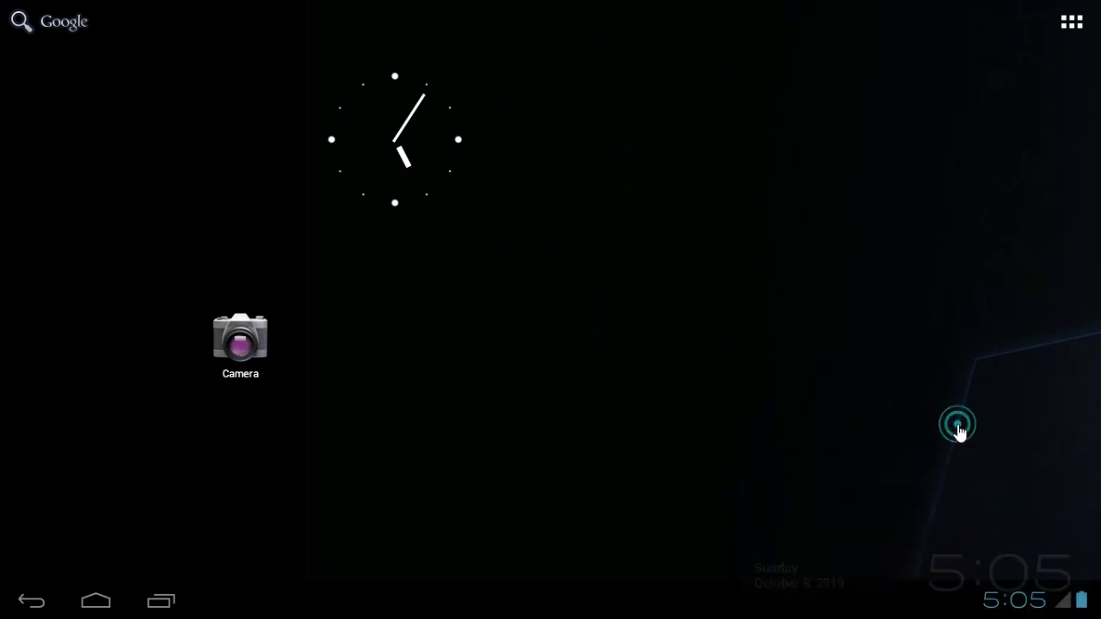
{"action": "left_click", "coordinate": [1069, 28]}
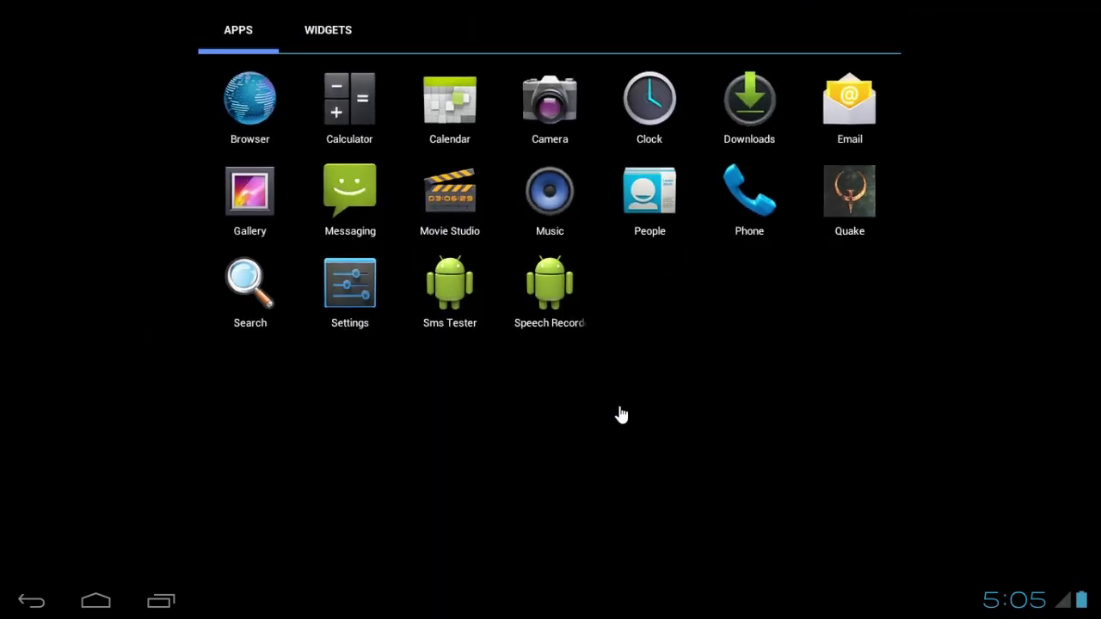
{"action": "left_click_drag", "start_coordinate": [788, 437], "coordinate": [98, 395]}
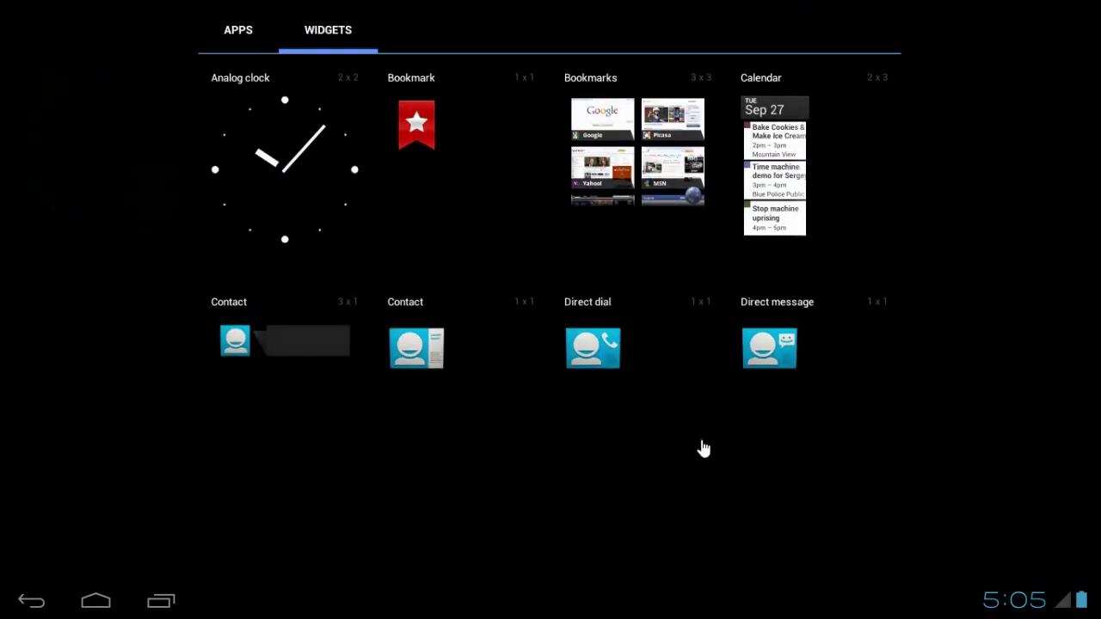
{"action": "left_click_drag", "start_coordinate": [702, 448], "coordinate": [160, 418]}
{"action": "left_click_drag", "start_coordinate": [725, 393], "coordinate": [32, 319]}
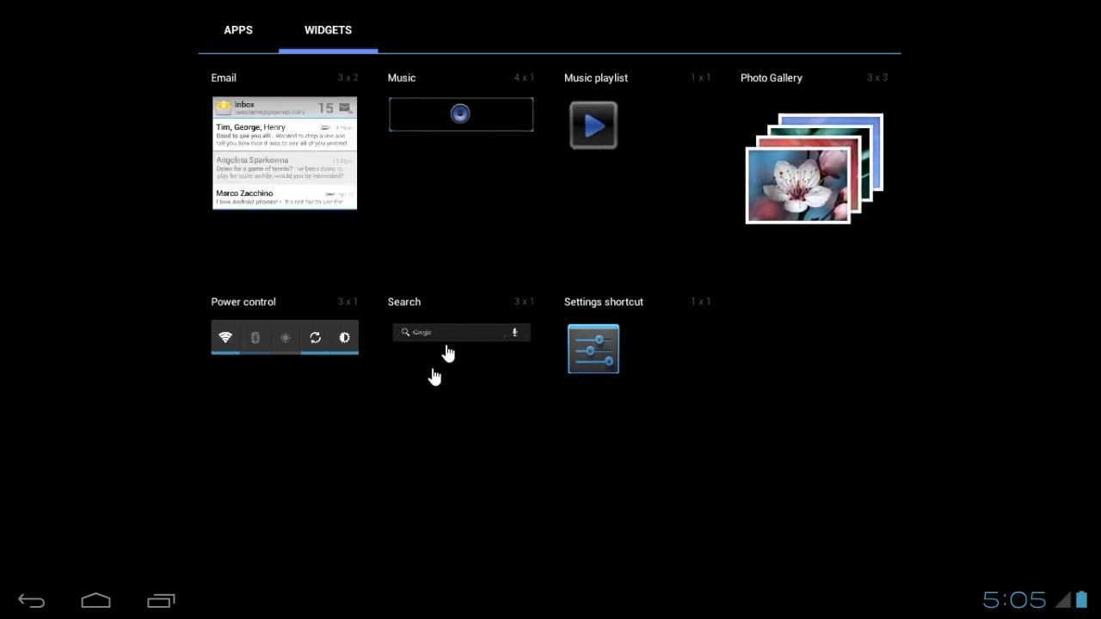
{"action": "left_click_drag", "start_coordinate": [435, 376], "coordinate": [906, 381]}
{"action": "left_click_drag", "start_coordinate": [270, 388], "coordinate": [762, 393]}
{"action": "left_click_drag", "start_coordinate": [386, 391], "coordinate": [880, 438]}
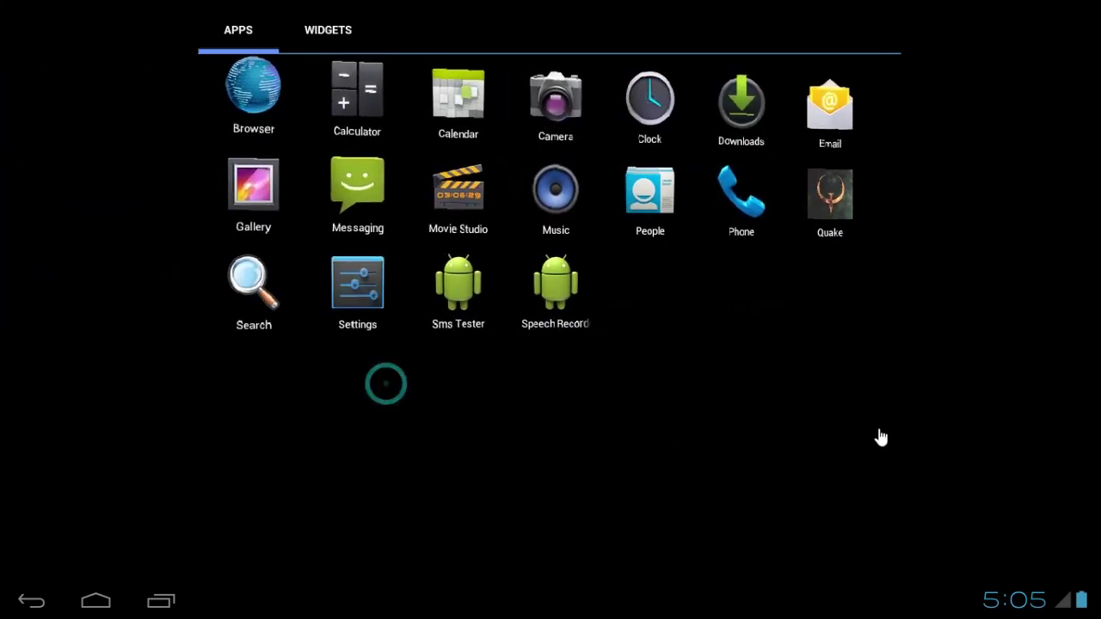
{"action": "left_click", "coordinate": [262, 41]}
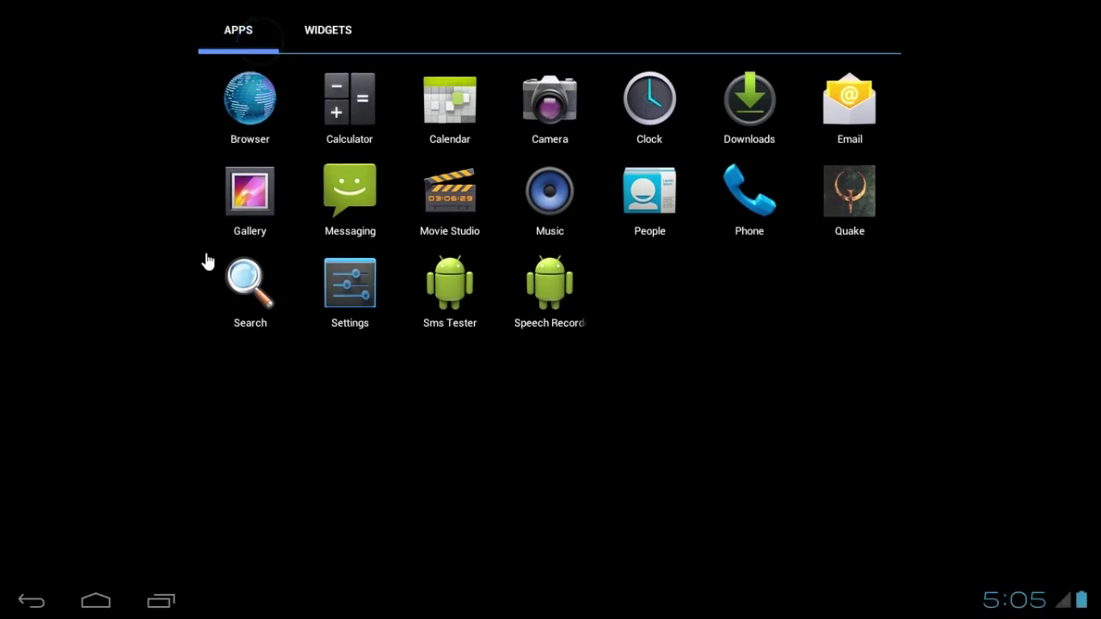
{"action": "left_click", "coordinate": [95, 601]}
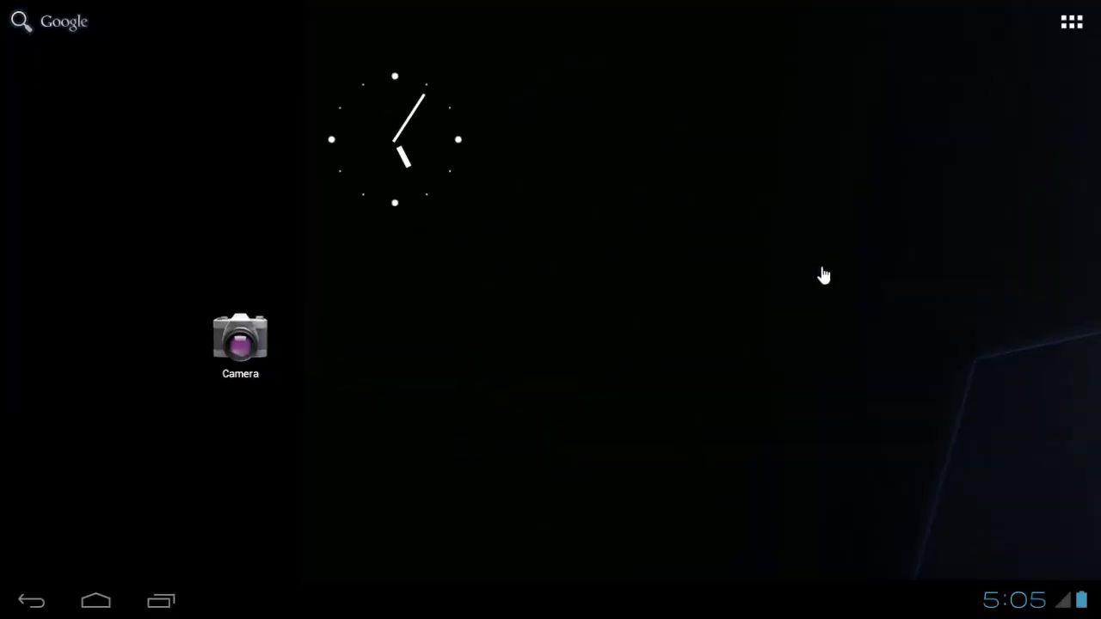